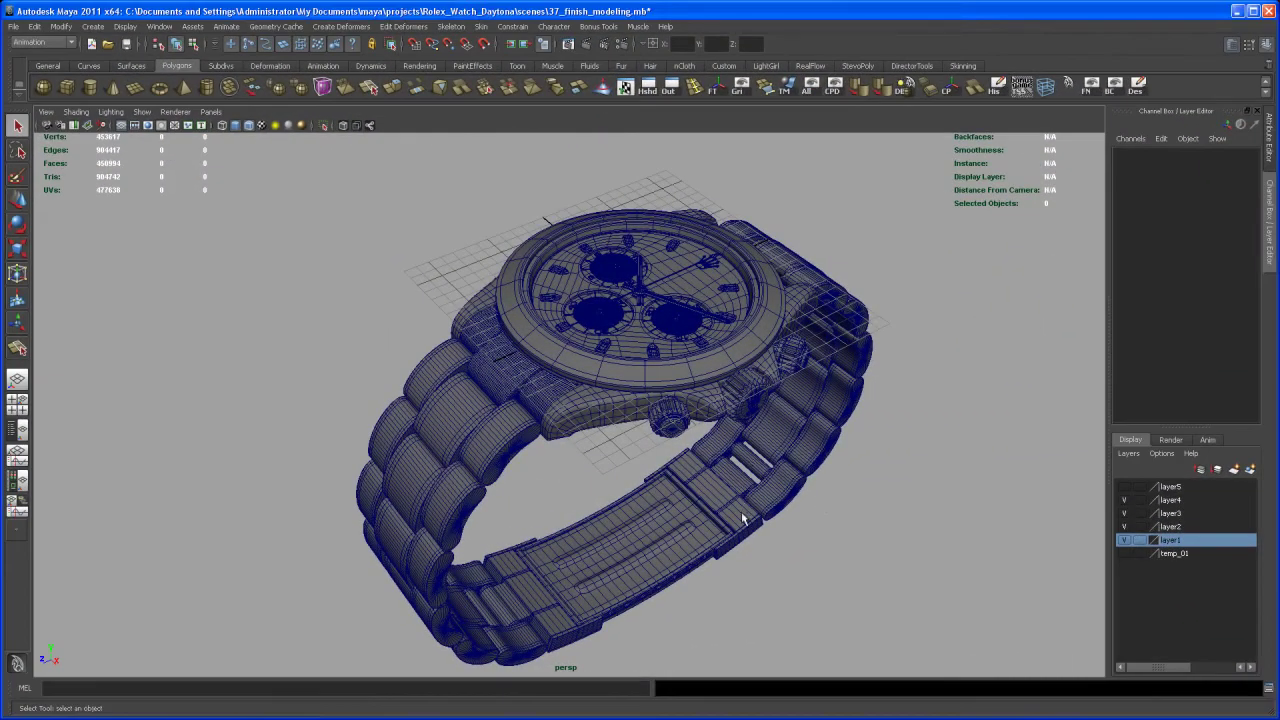
pyautogui.keyDown('alt'); pyautogui.moveTo(760, 520); pyautogui.dragTo(621, 540); pyautogui.keyUp('alt')
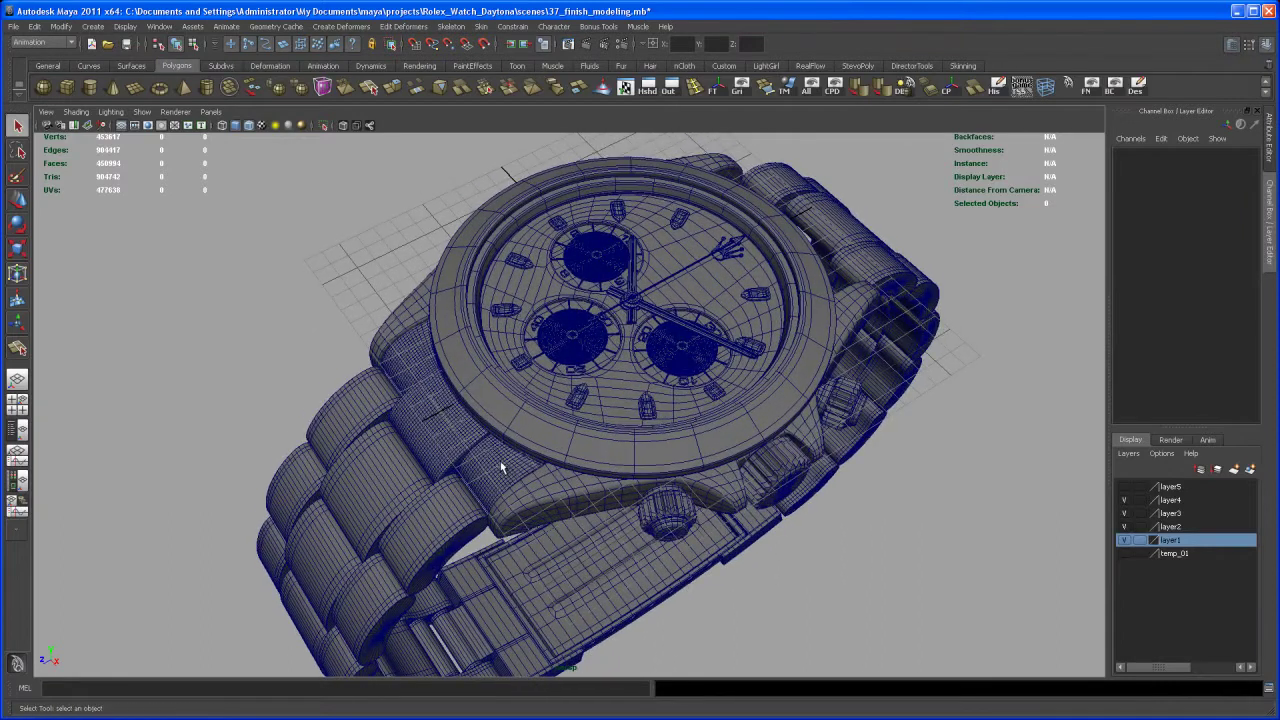
pyautogui.keyDown('alt'); pyautogui.moveTo(560, 441); pyautogui.dragTo(499, 458); pyautogui.keyUp('alt')
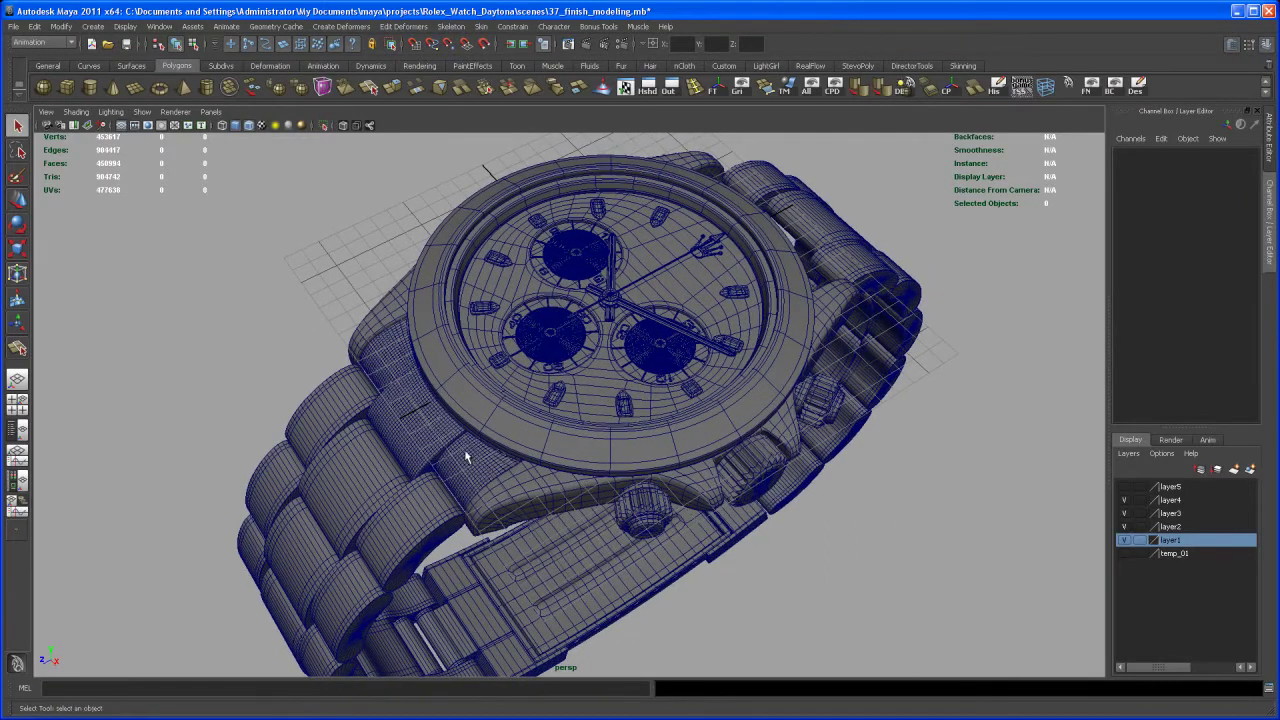
pyautogui.click(465, 455)
pyautogui.keyDown('shift'); pyautogui.click(436, 440); pyautogui.keyUp('shift')
pyautogui.keyDown('shift'); pyautogui.click(459, 447); pyautogui.keyUp('shift')
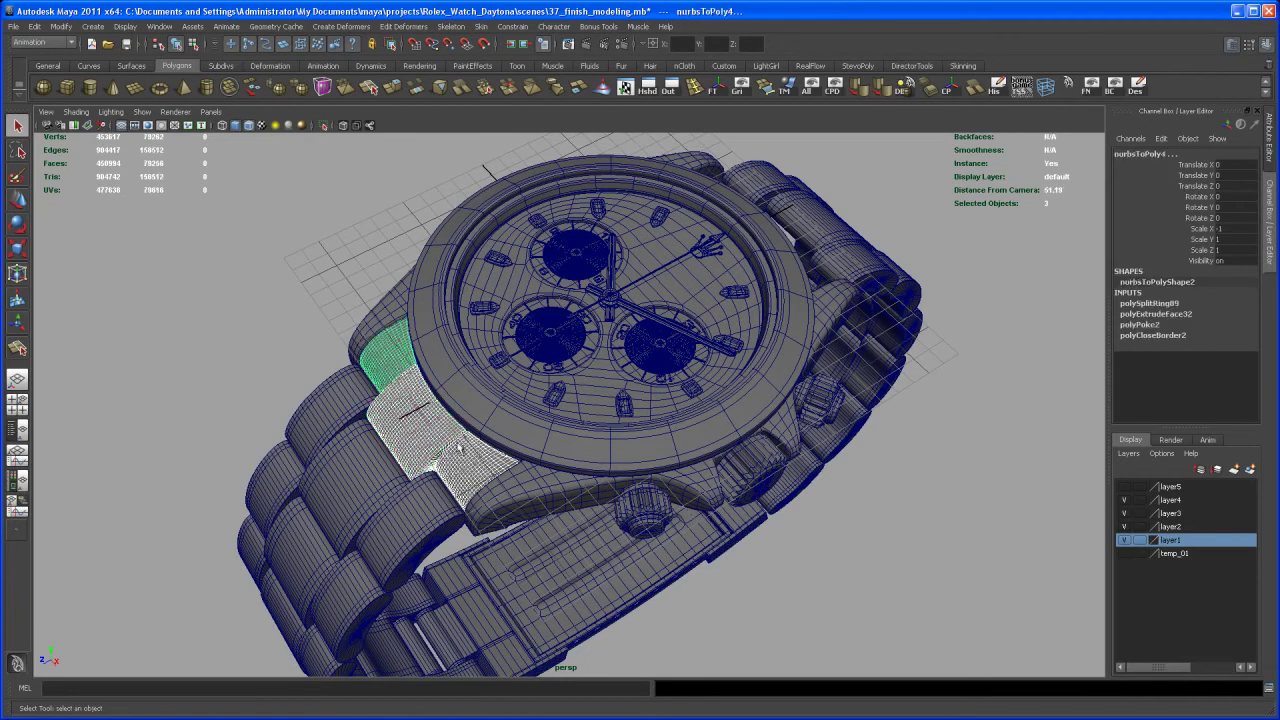
pyautogui.keyDown('alt'); pyautogui.moveTo(476, 460); pyautogui.dragTo(461, 459); pyautogui.keyUp('alt')
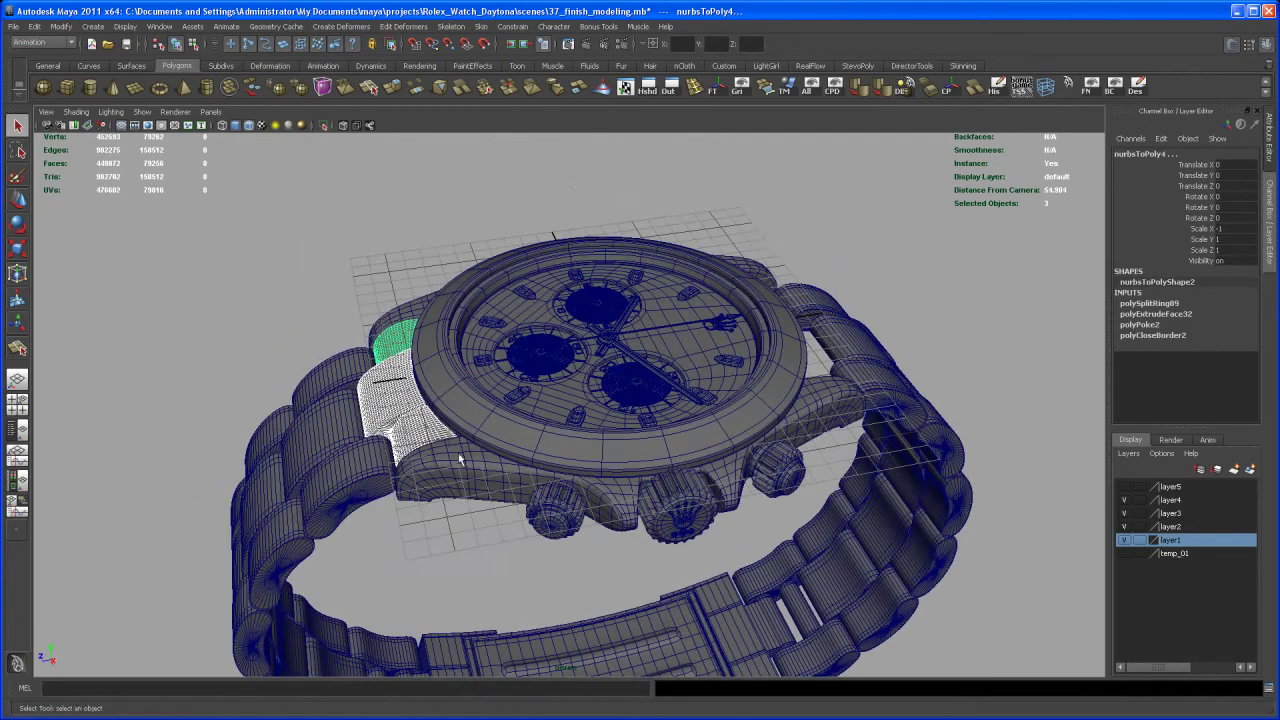
pyautogui.moveTo(585, 413)
pyautogui.keyDown('alt'); pyautogui.mouseDown()
pyautogui.moveTo(690, 392)
pyautogui.moveTo(662, 378)
pyautogui.moveTo(668, 362)
pyautogui.moveTo(638, 366)
pyautogui.moveTo(604, 424)
pyautogui.mouseUp(); pyautogui.keyUp('alt')
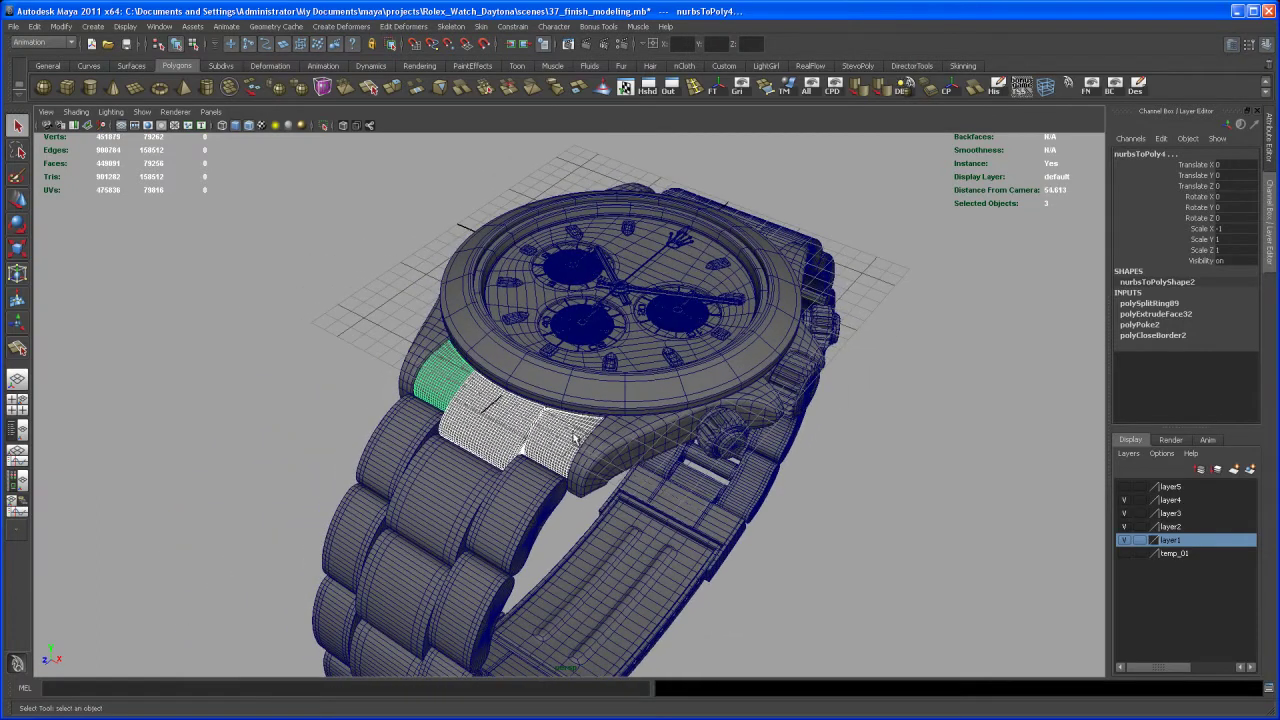
# Duplicate the three connection pieces between the case and the near bracelet as one set of instances with Scale Z -1, grouped under Parent.
pyautogui.click(575, 438)
pyautogui.keyDown('shift'); pyautogui.click(447, 383); pyautogui.keyUp('shift')
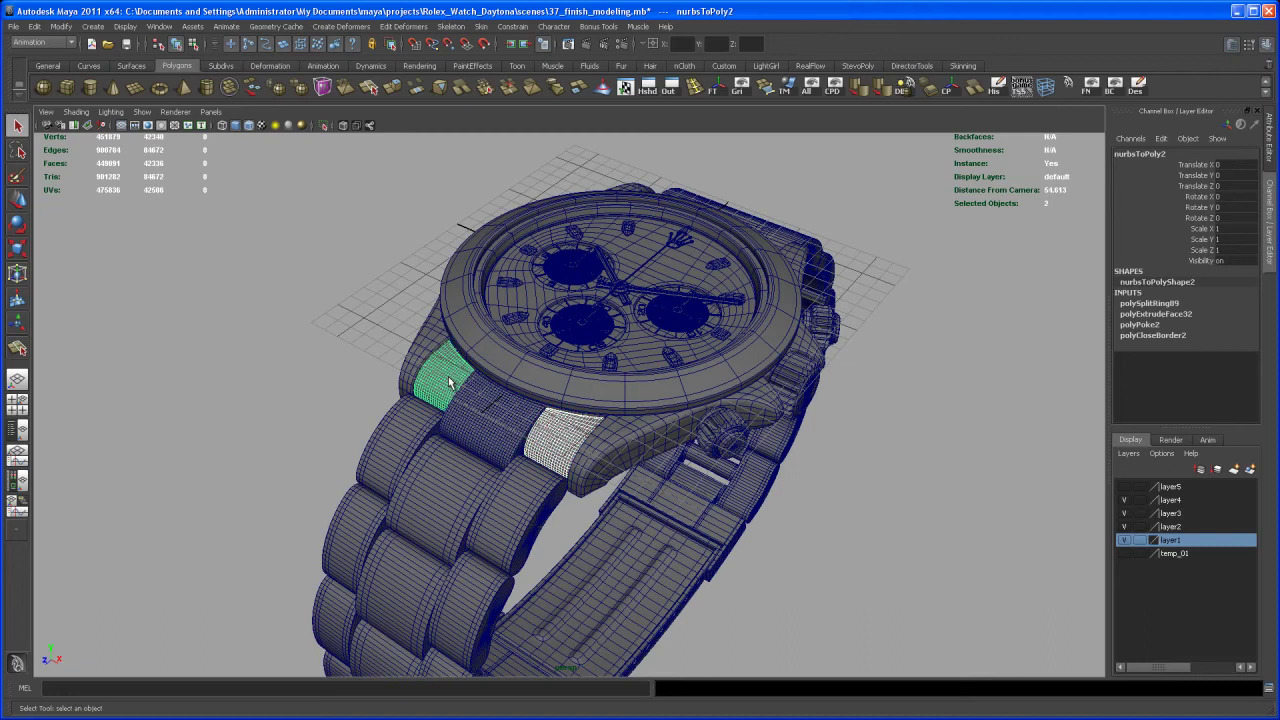
pyautogui.keyDown('alt'); pyautogui.moveTo(601, 420); pyautogui.dragTo(600, 447); pyautogui.keyUp('alt')
pyautogui.keyDown('shift'); pyautogui.click(485, 436); pyautogui.keyUp('shift')
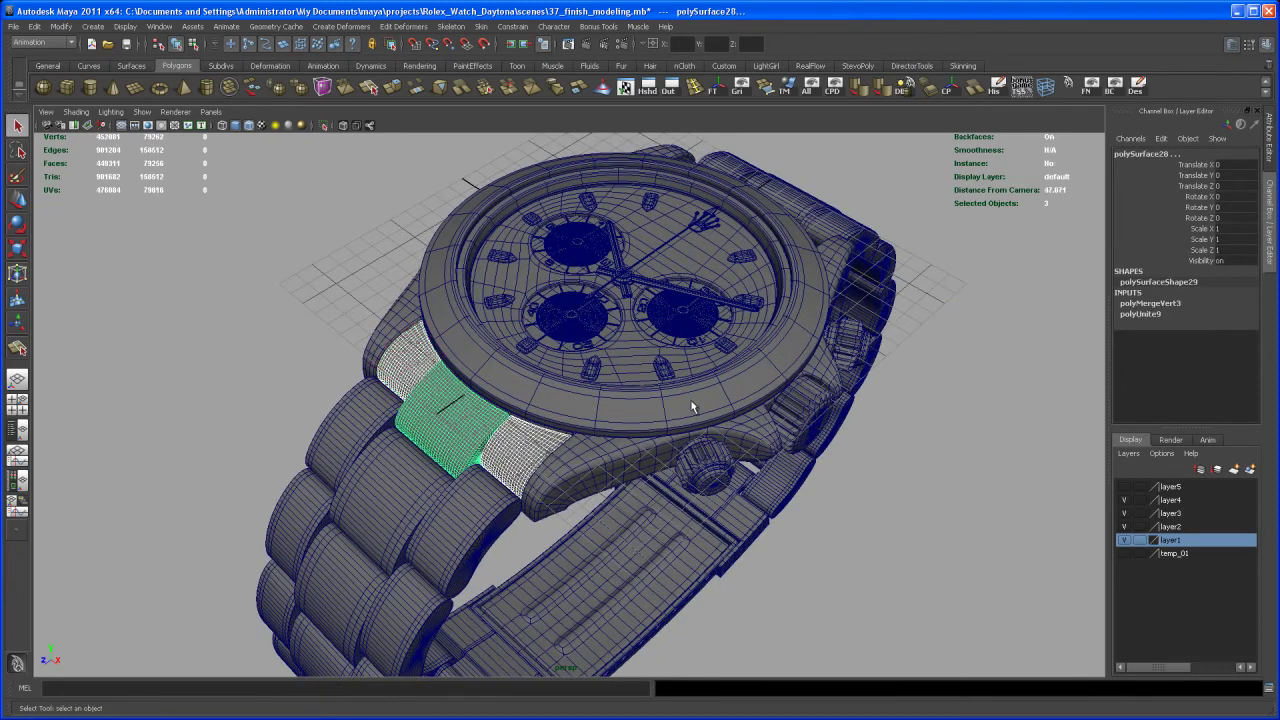
pyautogui.keyDown('alt'); pyautogui.moveTo(680, 395); pyautogui.dragTo(638, 372); pyautogui.keyUp('alt')
pyautogui.press('w')
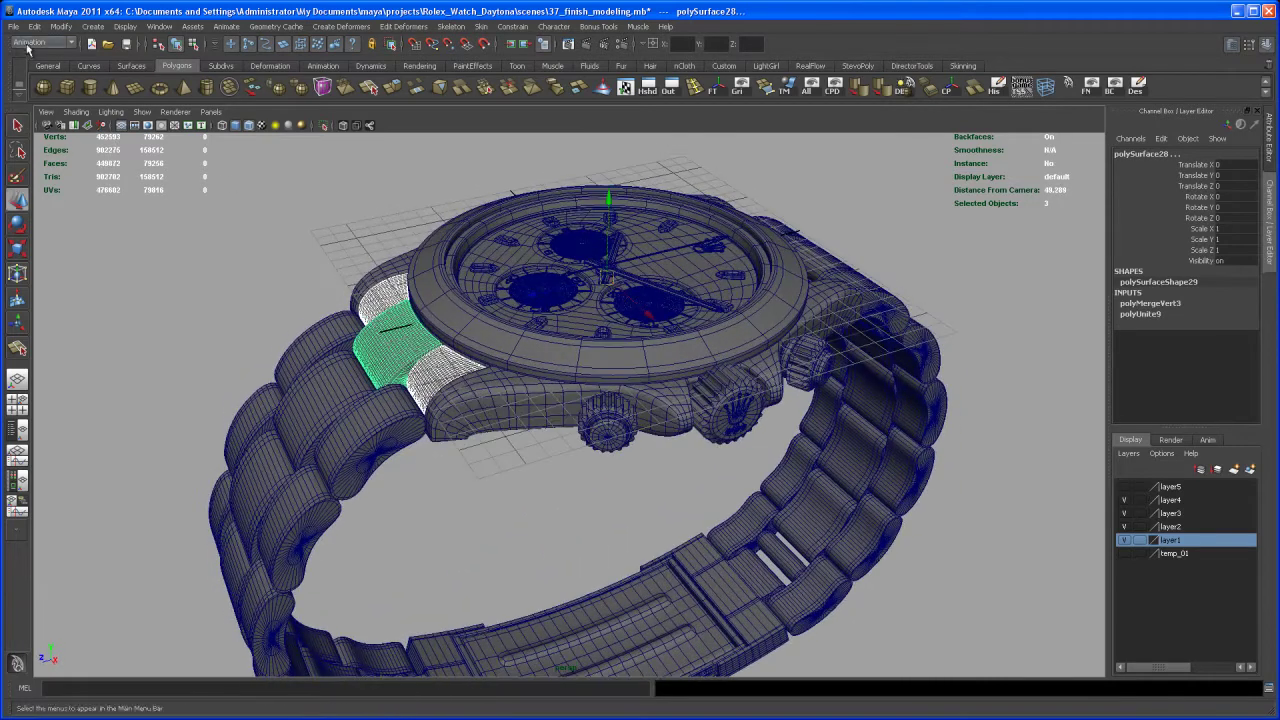
pyautogui.click(35, 26)
pyautogui.click(157, 335)
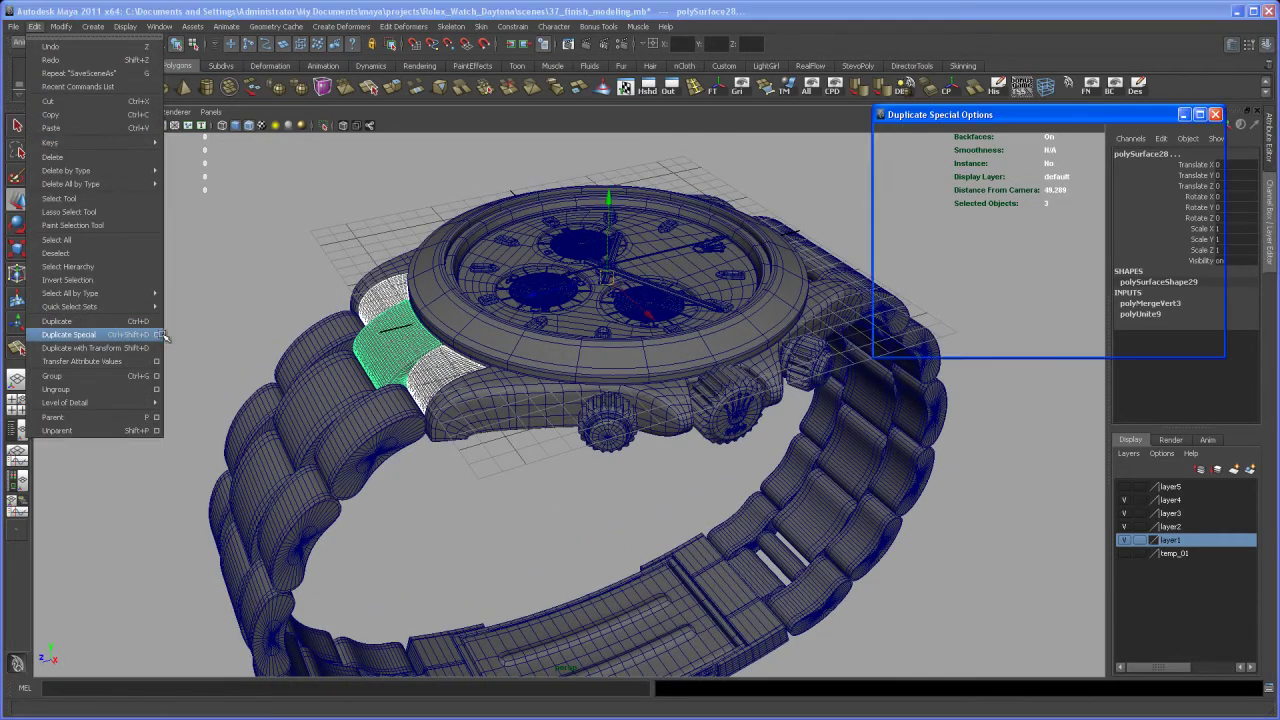
pyautogui.keyDown('alt'); pyautogui.moveTo(714, 504); pyautogui.dragTo(736, 514); pyautogui.keyUp('alt')
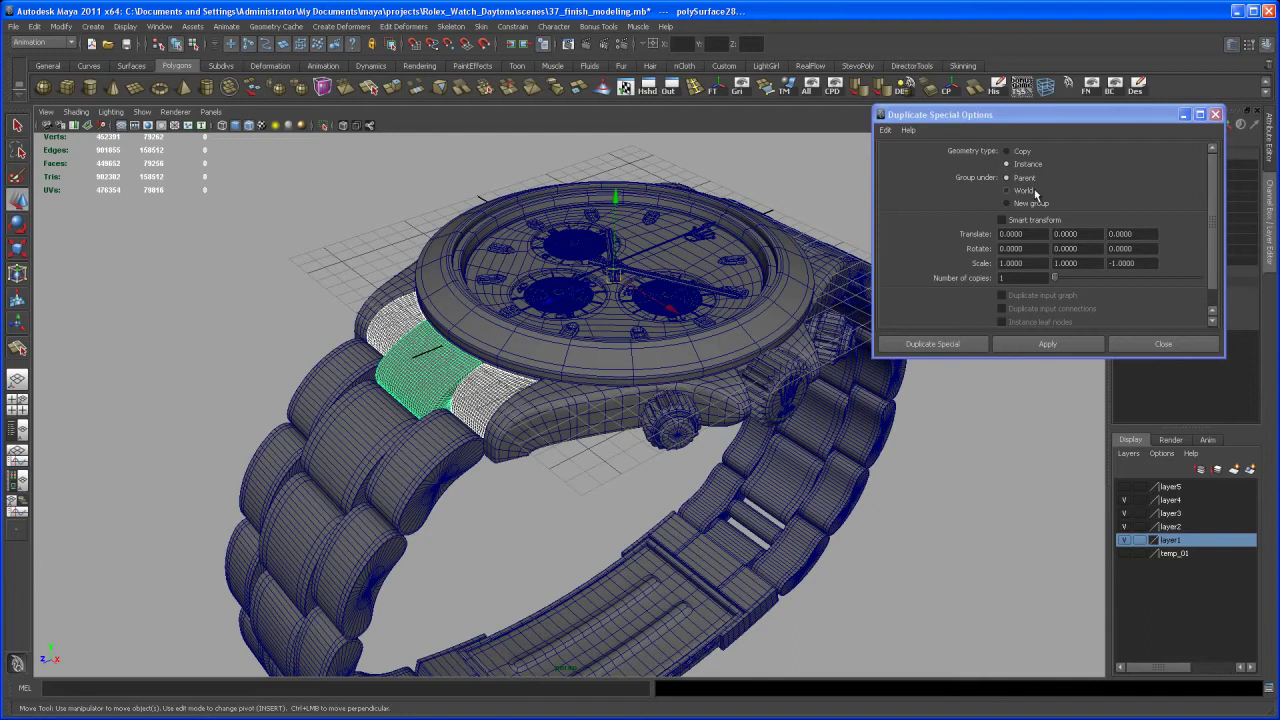
pyautogui.moveTo(928, 484)
pyautogui.keyDown('alt'); pyautogui.mouseDown(button='middle')
pyautogui.moveTo(925, 517)
pyautogui.moveTo(921, 494)
pyautogui.mouseUp(button='middle'); pyautogui.keyUp('alt')
pyautogui.keyDown('alt'); pyautogui.moveTo(921, 494); pyautogui.dragTo(958, 455); pyautogui.keyUp('alt')
pyautogui.click(1047, 344)
pyautogui.click(1160, 344)
pyautogui.click(988, 466)
# Examine the whole watch from several angles, including the case connections and the bracelet.
pyautogui.keyDown('alt'); pyautogui.moveTo(958, 455); pyautogui.dragTo(955, 459, button='middle'); pyautogui.keyUp('alt')
pyautogui.keyDown('alt'); pyautogui.moveTo(954, 459); pyautogui.dragTo(950, 430, button='right'); pyautogui.keyUp('alt')
pyautogui.keyDown('alt'); pyautogui.moveTo(950, 430); pyautogui.dragTo(948, 384, button='middle'); pyautogui.keyUp('alt')
pyautogui.keyDown('alt'); pyautogui.moveTo(948, 384); pyautogui.dragTo(847, 388); pyautogui.keyUp('alt')
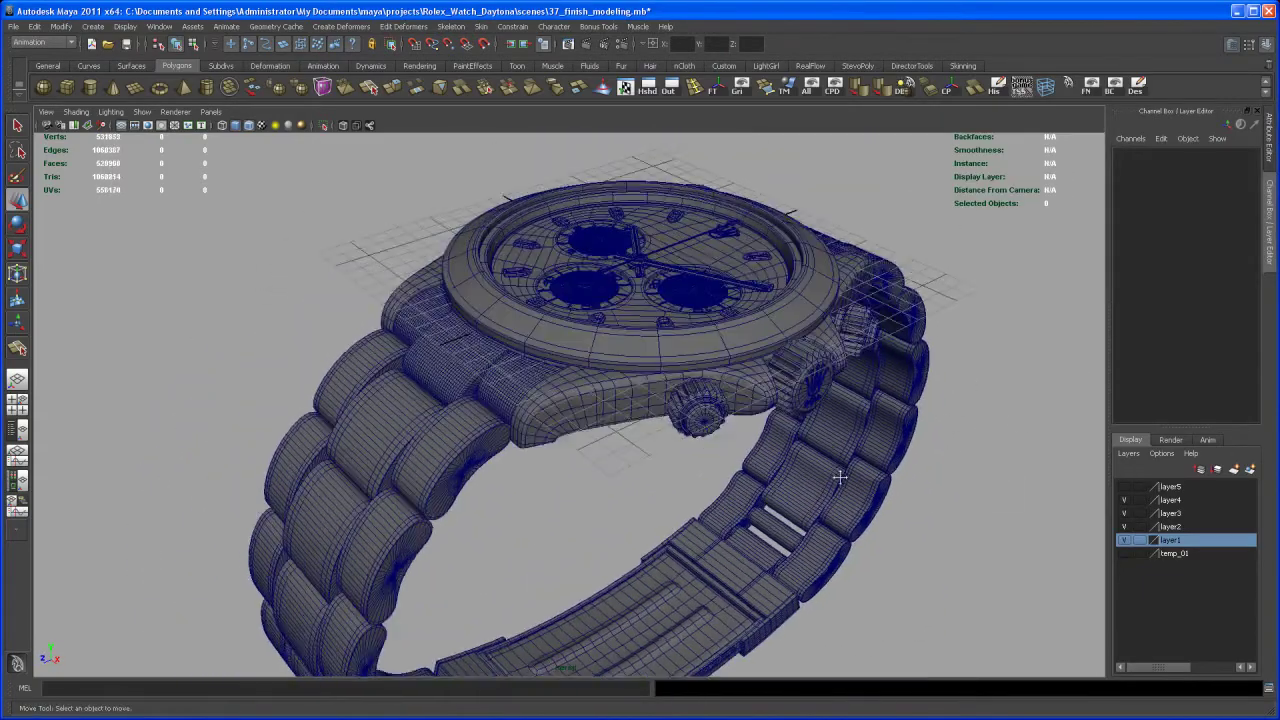
pyautogui.keyDown('alt'); pyautogui.moveTo(847, 388); pyautogui.dragTo(831, 480, button='right'); pyautogui.keyUp('alt')
pyautogui.keyDown('alt'); pyautogui.moveTo(831, 480); pyautogui.dragTo(755, 521); pyautogui.keyUp('alt')
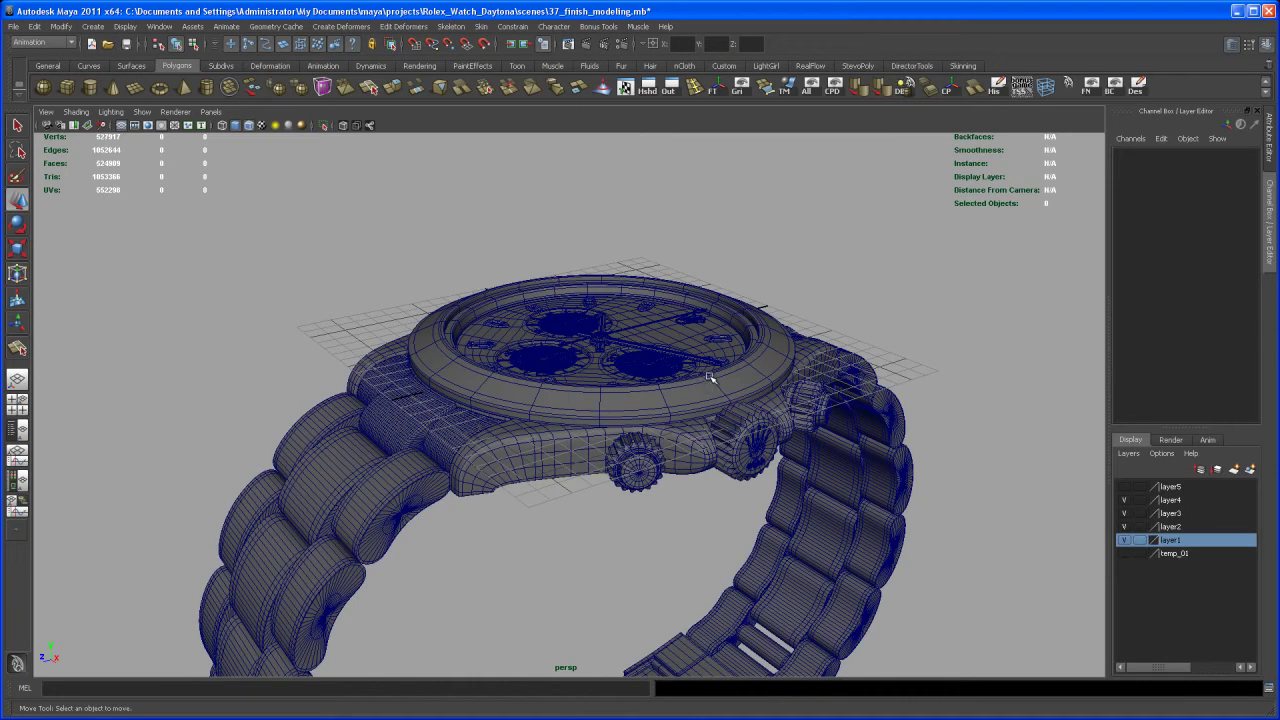
pyautogui.keyDown('alt'); pyautogui.moveTo(716, 424); pyautogui.dragTo(752, 457); pyautogui.keyUp('alt')
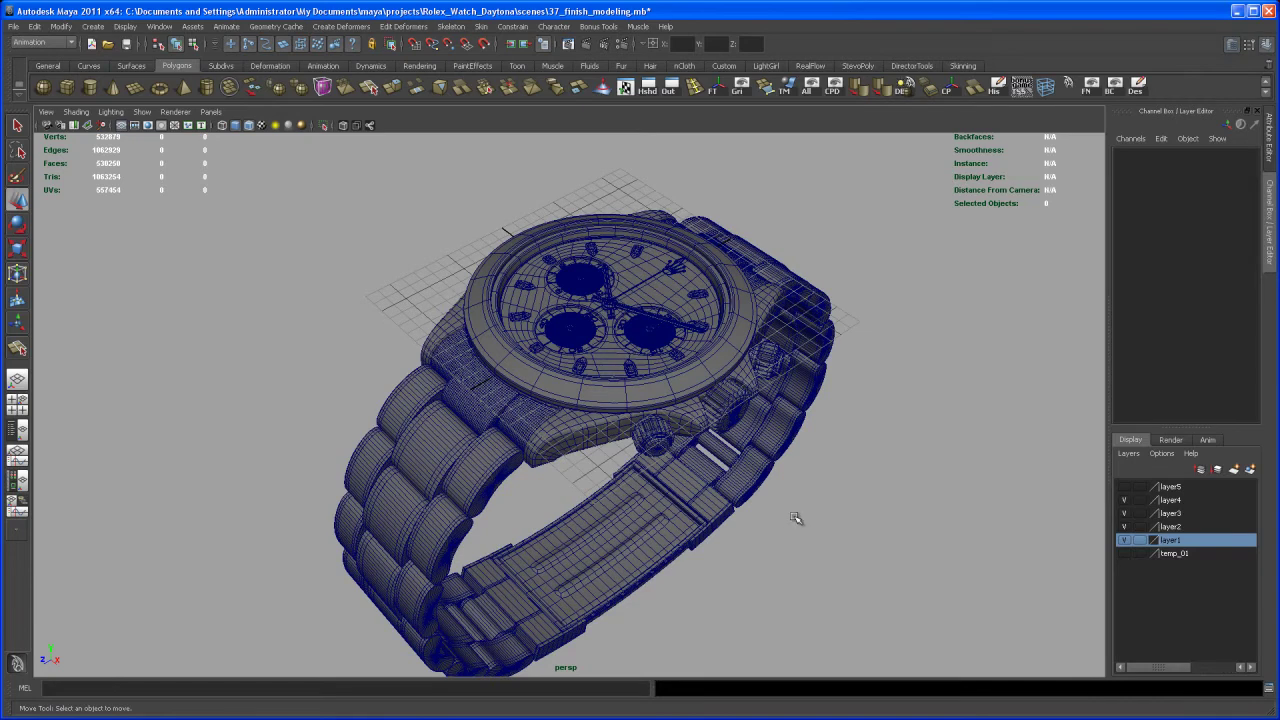
# Show the Outliner beside the perspective view and look over the scene's object list and the watch model.
pyautogui.click(19, 430)
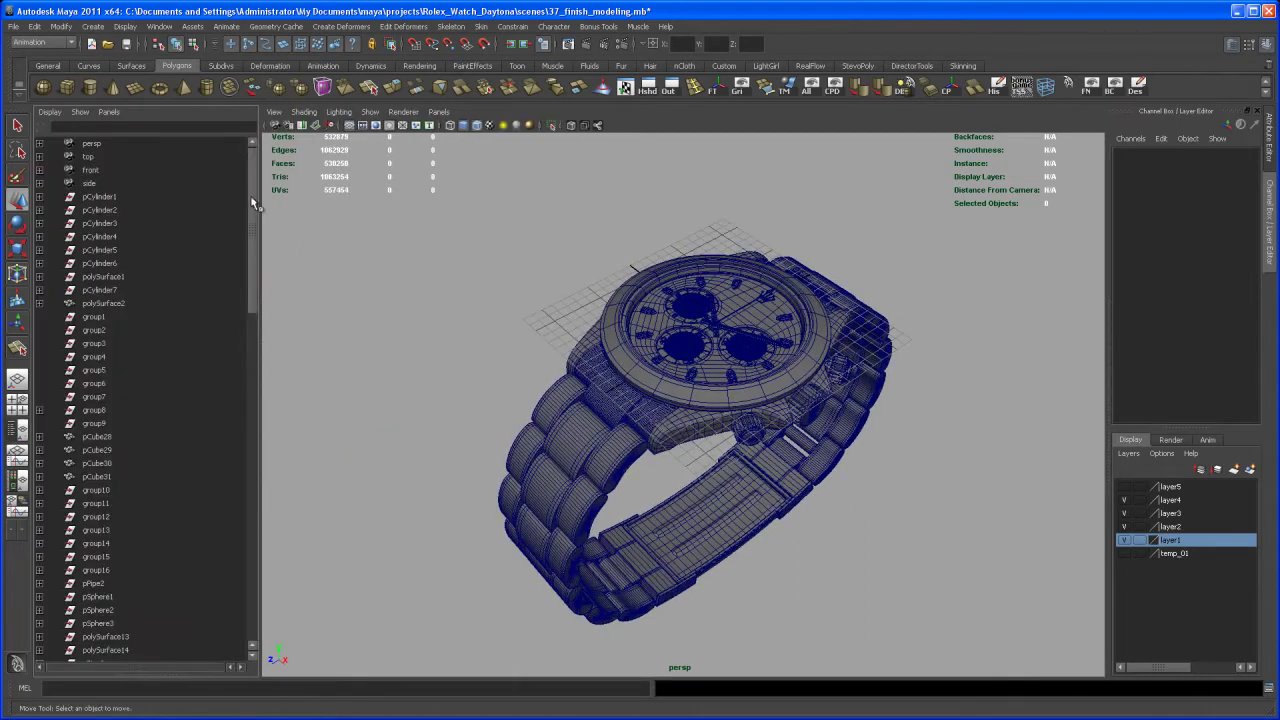
pyautogui.moveTo(253, 203)
pyautogui.mouseDown()
pyautogui.moveTo(245, 533)
pyautogui.moveTo(254, 182)
pyautogui.mouseUp()
pyautogui.keyDown('alt'); pyautogui.moveTo(832, 517); pyautogui.dragTo(864, 507); pyautogui.keyUp('alt')
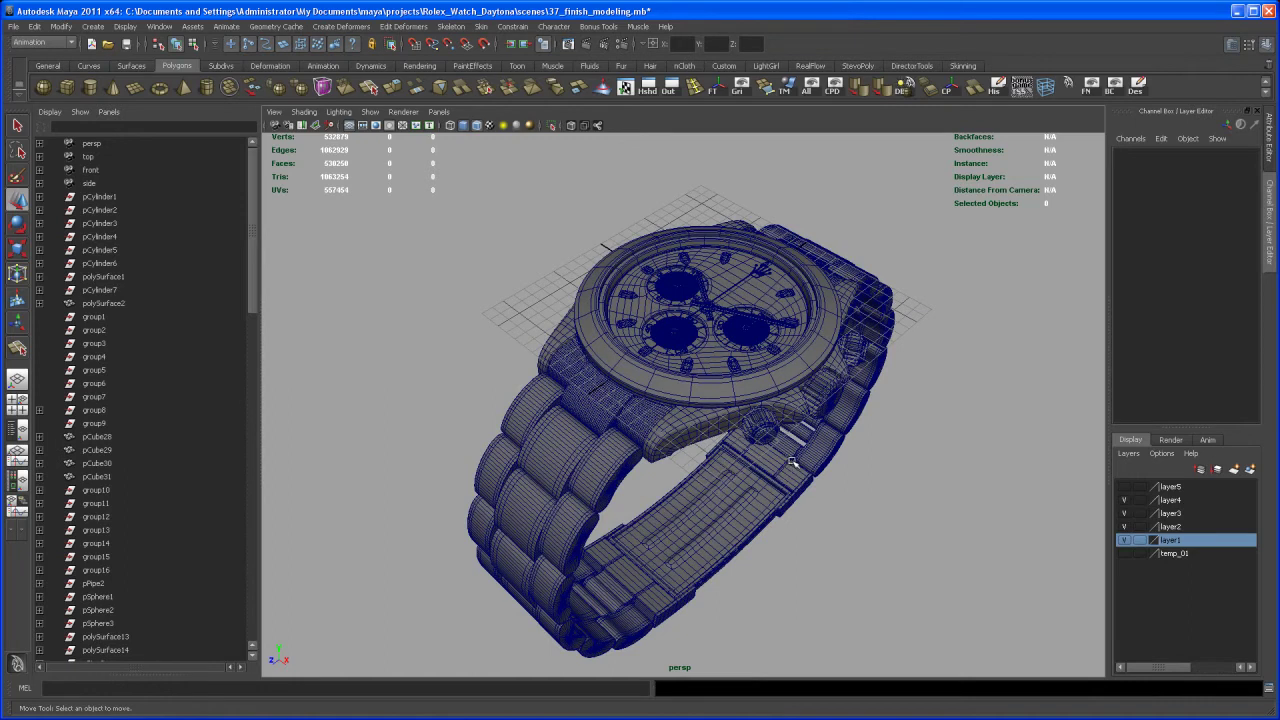
pyautogui.keyDown('alt'); pyautogui.moveTo(795, 468); pyautogui.dragTo(826, 422); pyautogui.keyUp('alt')
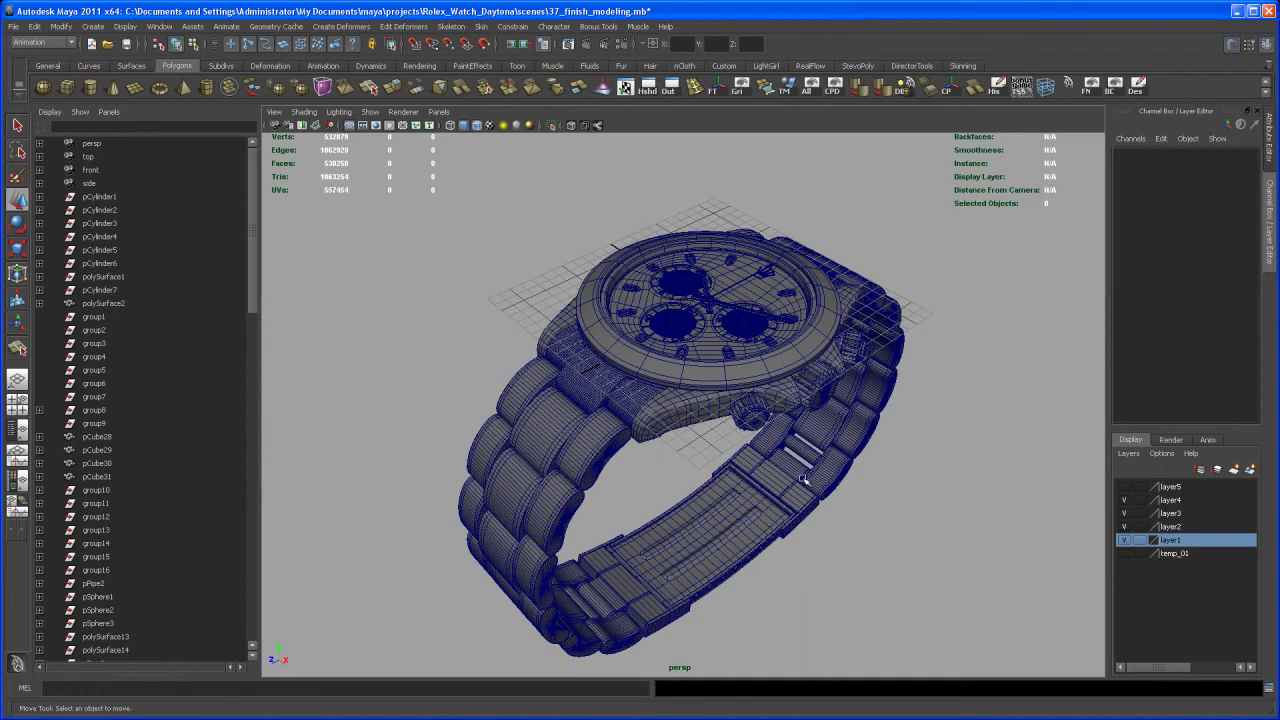
pyautogui.keyDown('alt'); pyautogui.moveTo(780, 490); pyautogui.dragTo(787, 483); pyautogui.keyUp('alt')
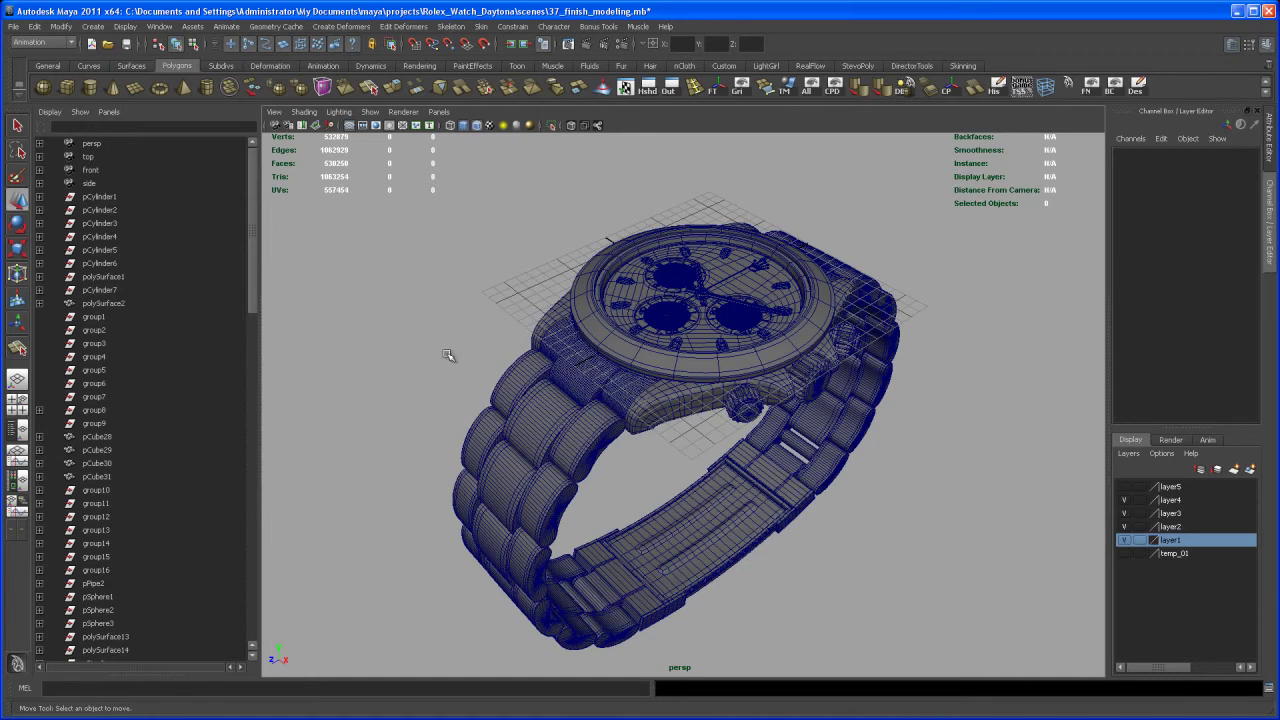
# Delete the construction history of the outer bezel ring and freeze its transformations.
pyautogui.click(712, 369)
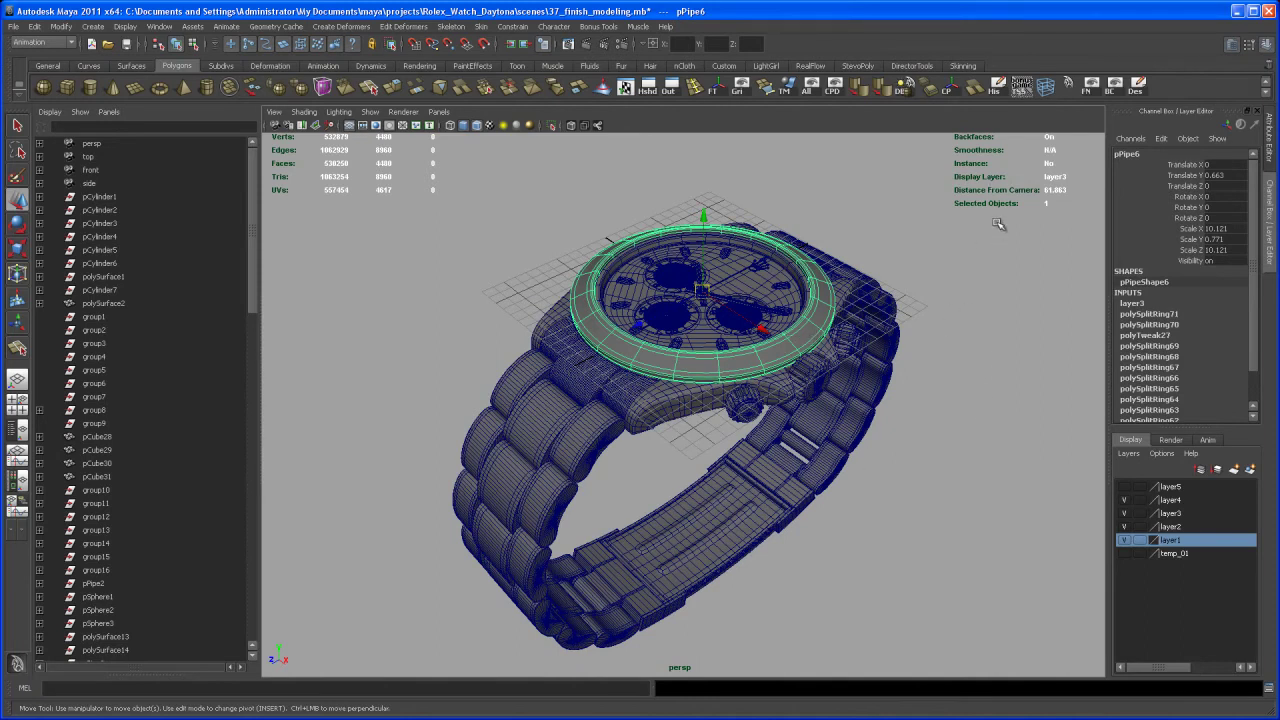
pyautogui.click(995, 88)
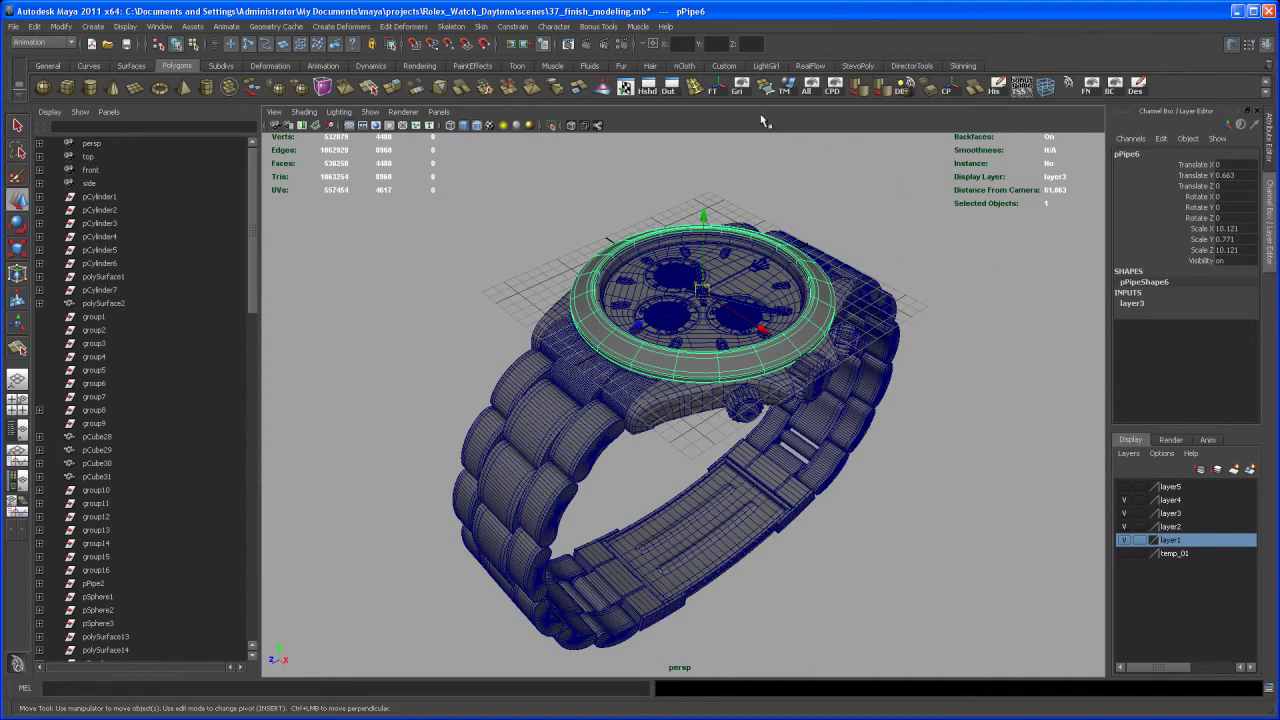
pyautogui.click(713, 87)
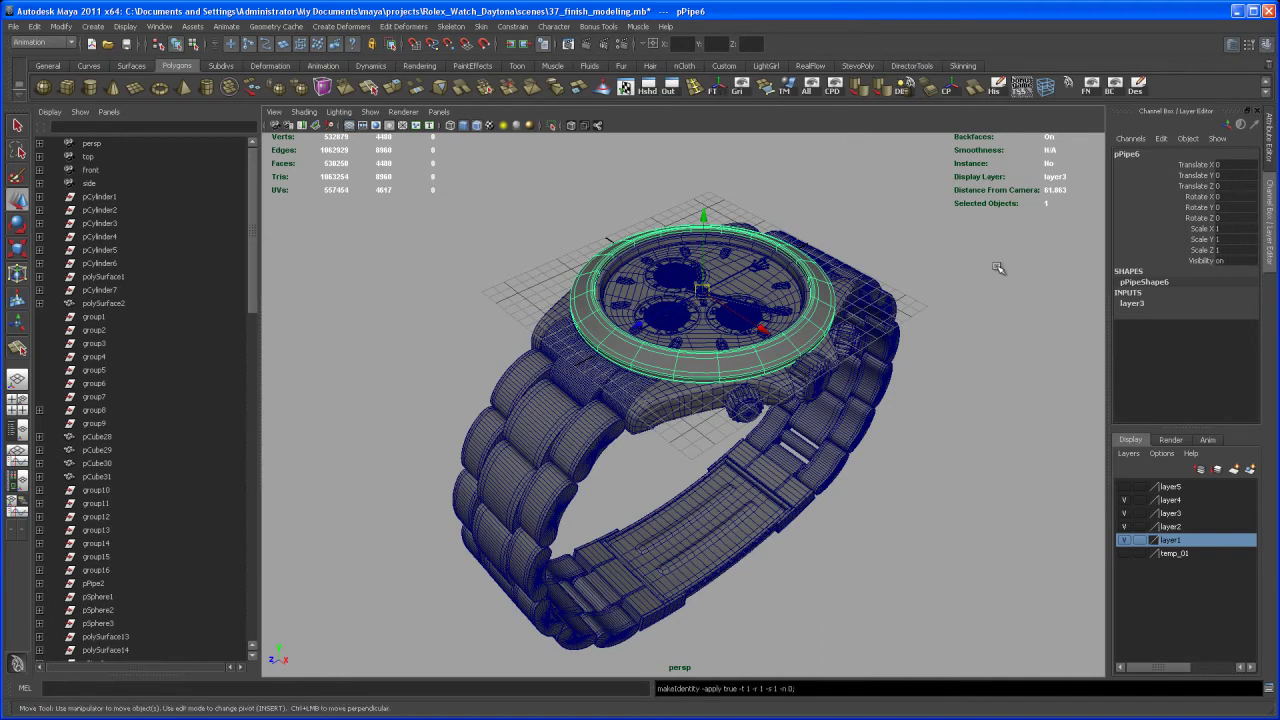
pyautogui.click(998, 90)
# Rename the bezel ring's transform node to outer_ring.
pyautogui.moveTo(256, 205); pyautogui.dragTo(268, 403)
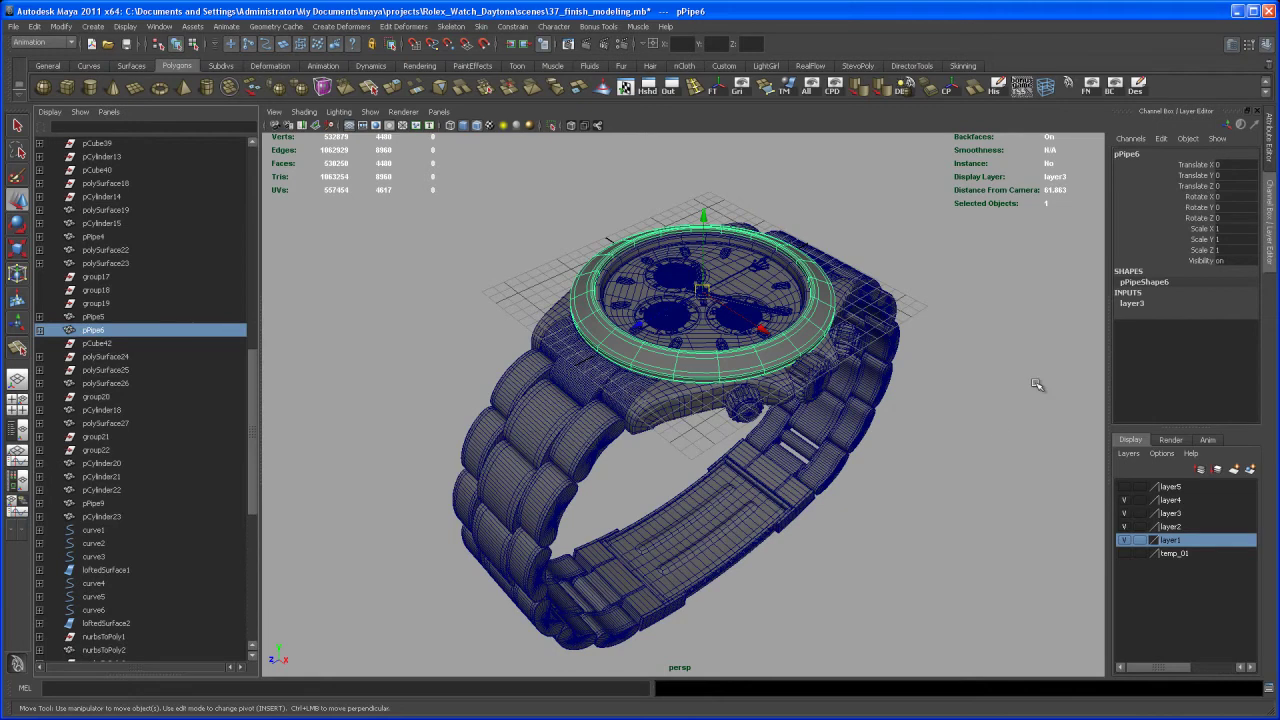
pyautogui.hotkey('ctrl', 'a')
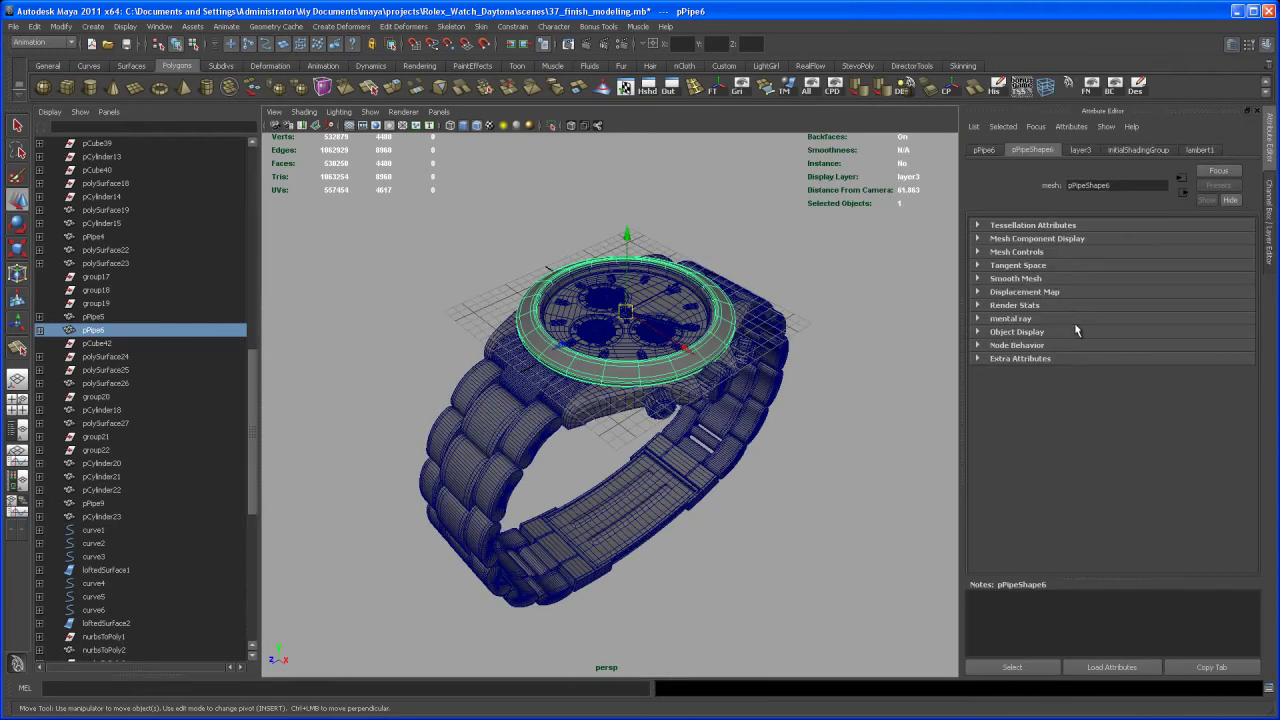
pyautogui.click(985, 150)
pyautogui.moveTo(1090, 186); pyautogui.dragTo(1035, 195)
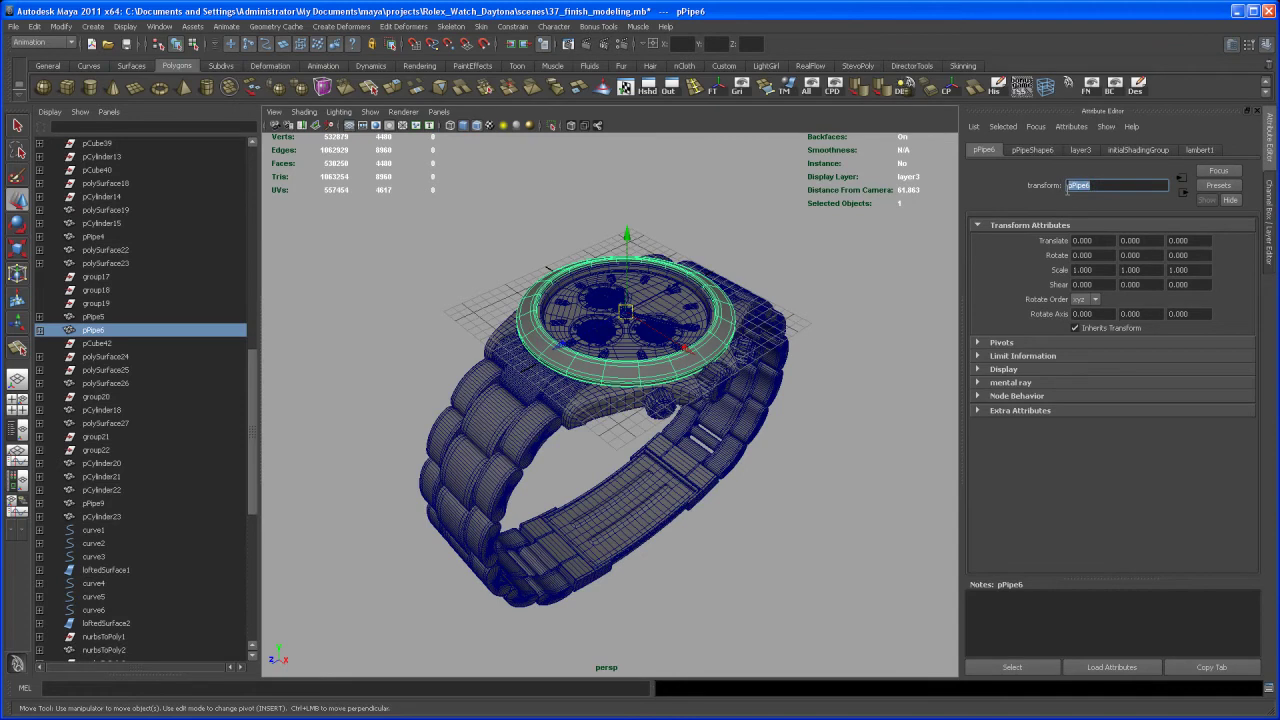
pyautogui.write('outer_ring')
pyautogui.press('Return')
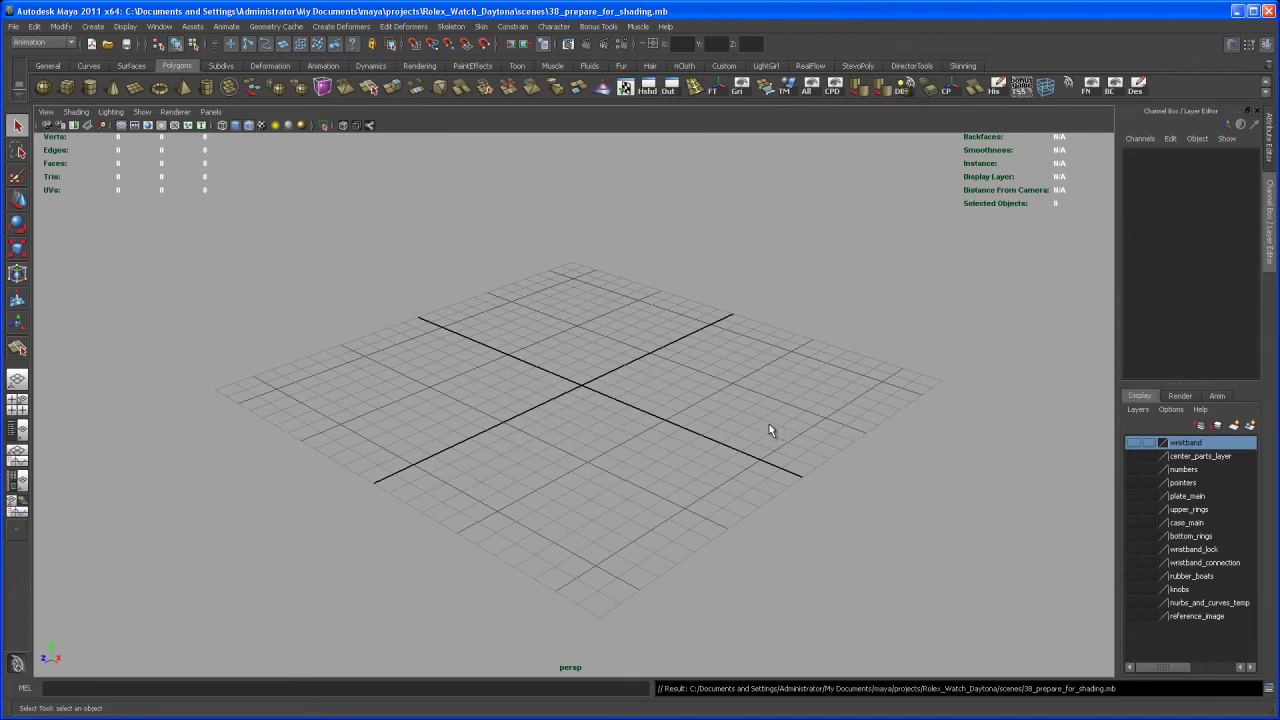
# Show the Outliner in the prepared scene and examine the contents of the nurbs_and_curves_grp and ROLEX_DAYTONA groups.
pyautogui.click(20, 431)
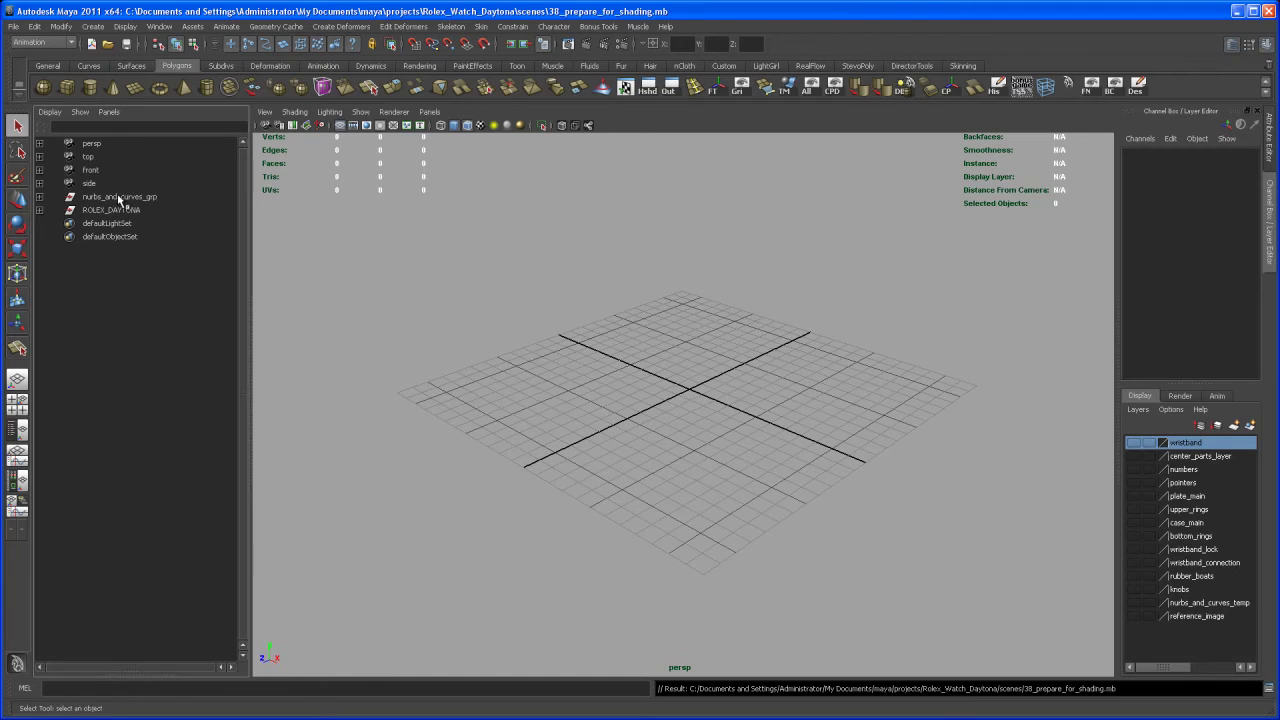
pyautogui.click(39, 197)
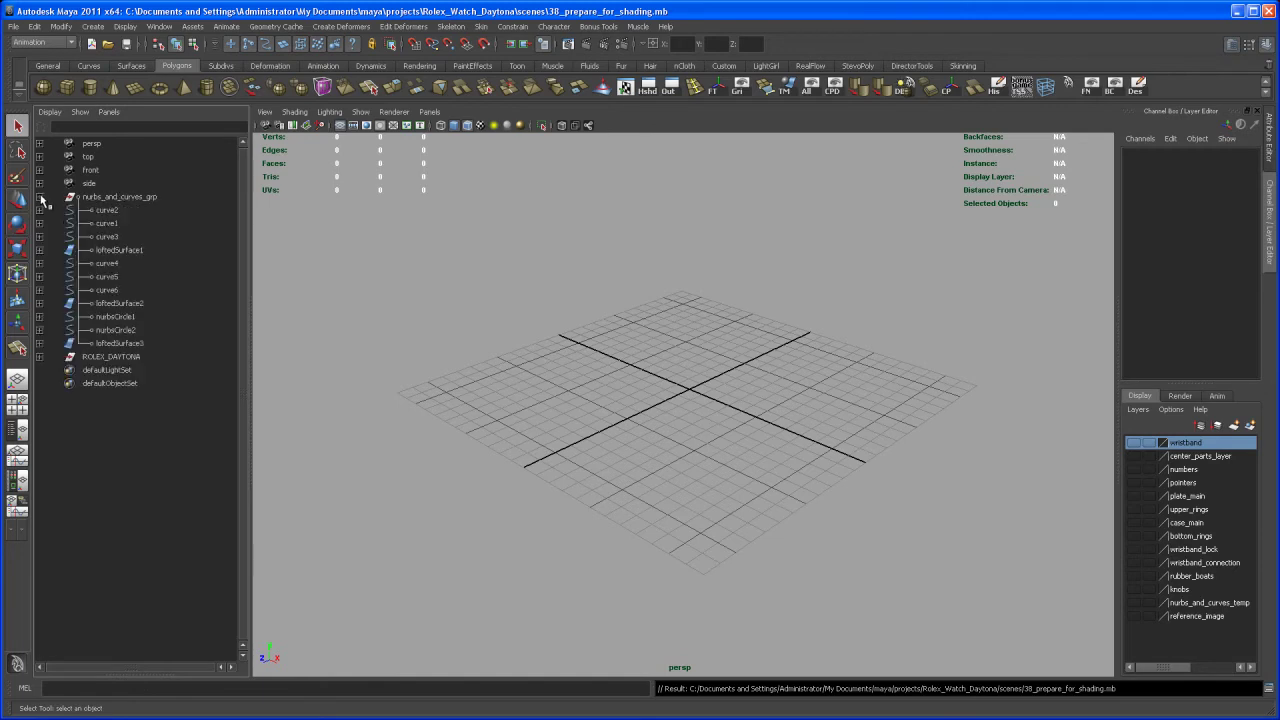
pyautogui.click(39, 197)
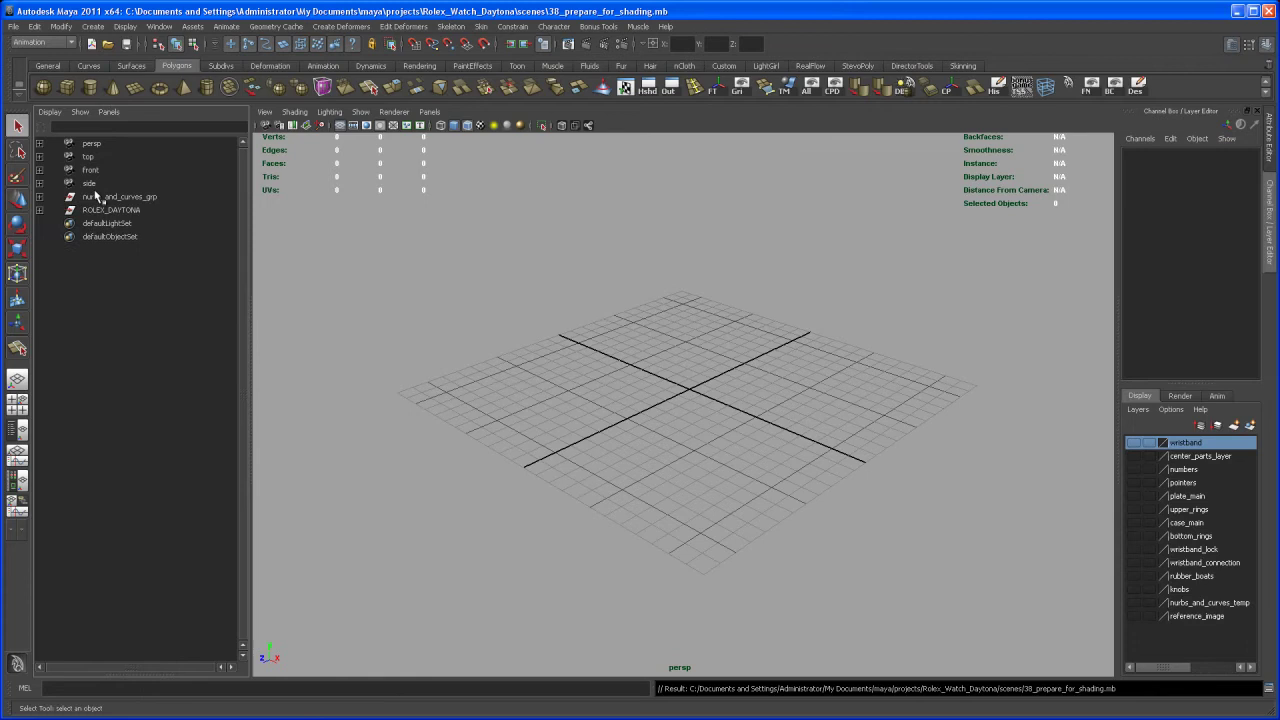
pyautogui.click(92, 212)
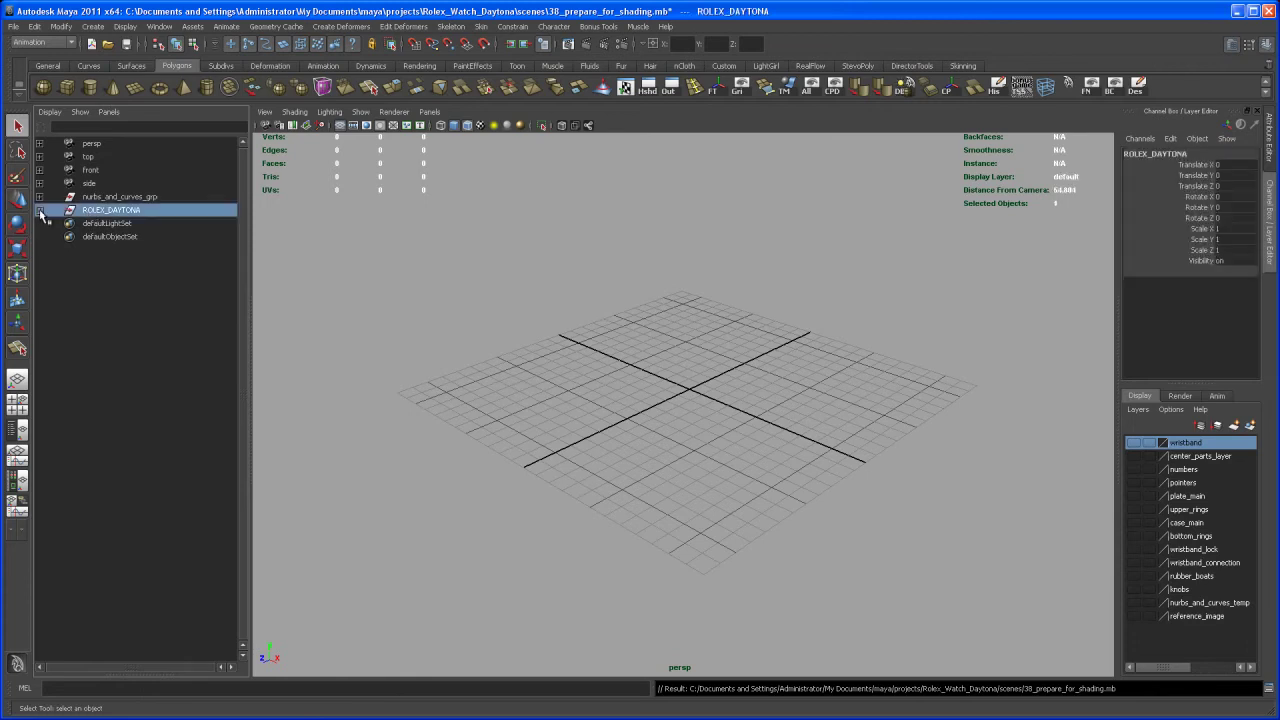
pyautogui.click(39, 210)
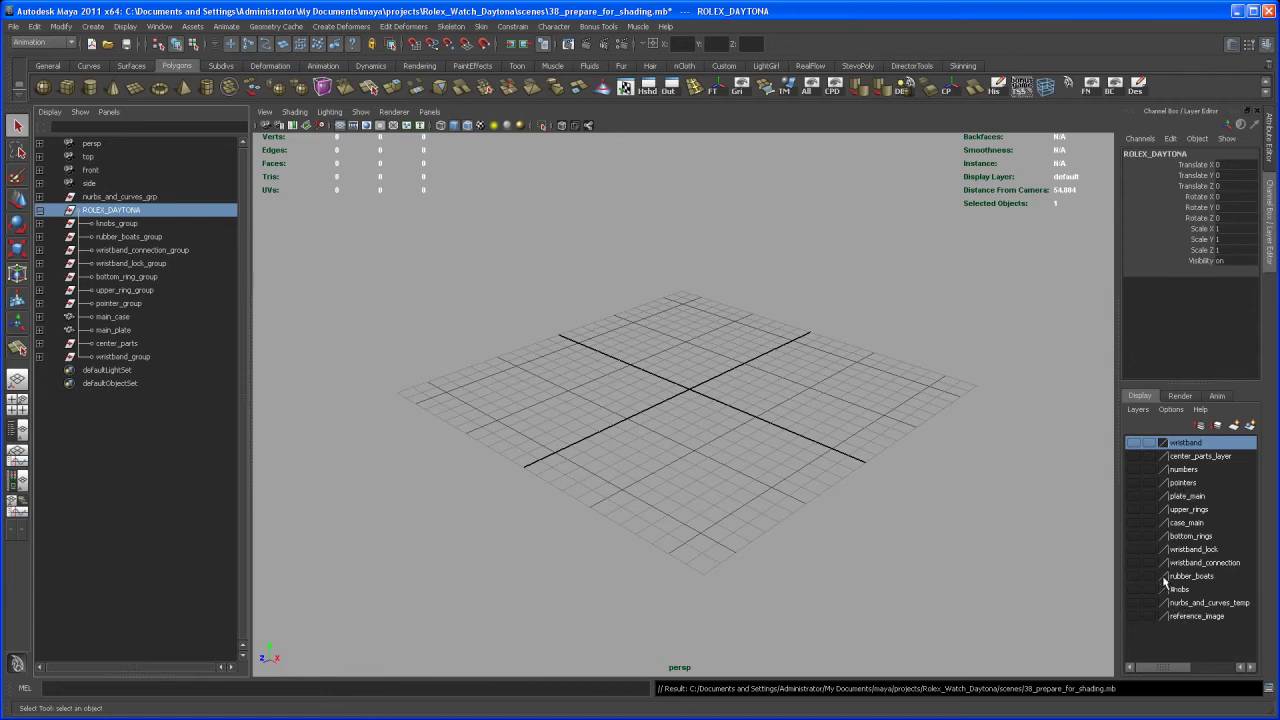
# Check the reference_image layer and hide it again, and make the knobs and rubber_boats layers visible.
pyautogui.click(1133, 615)
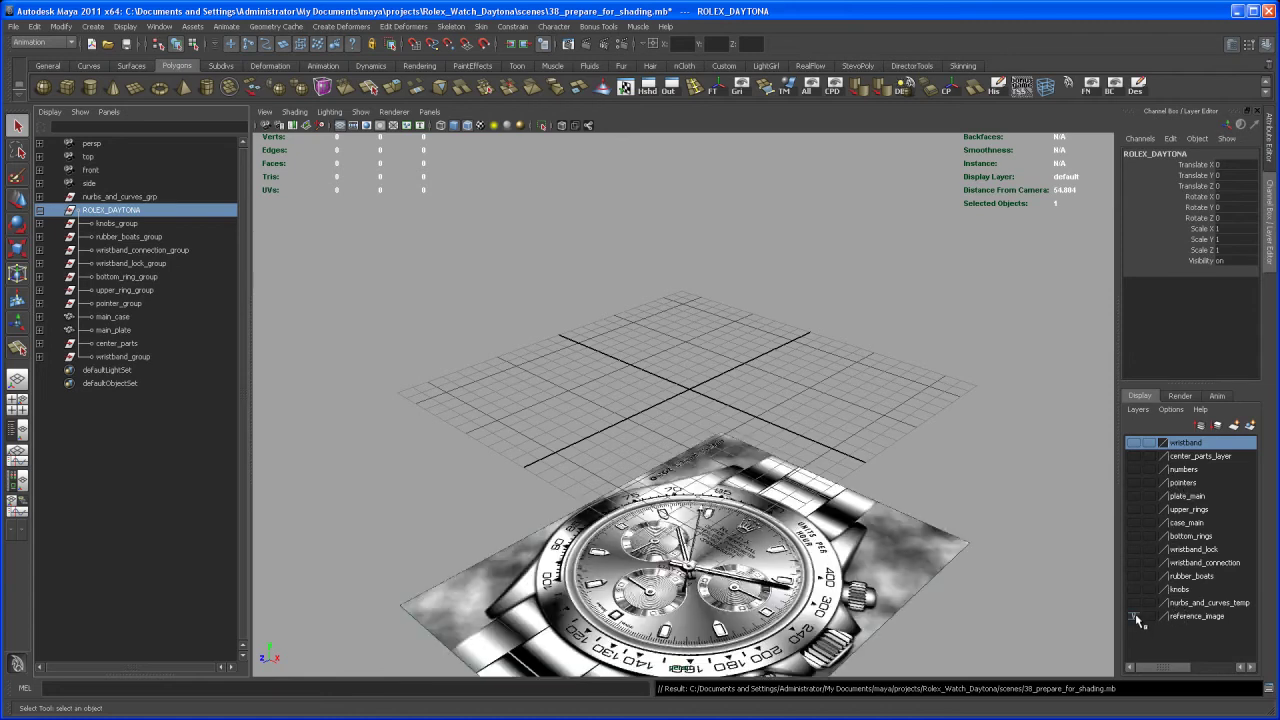
pyautogui.click(1133, 615)
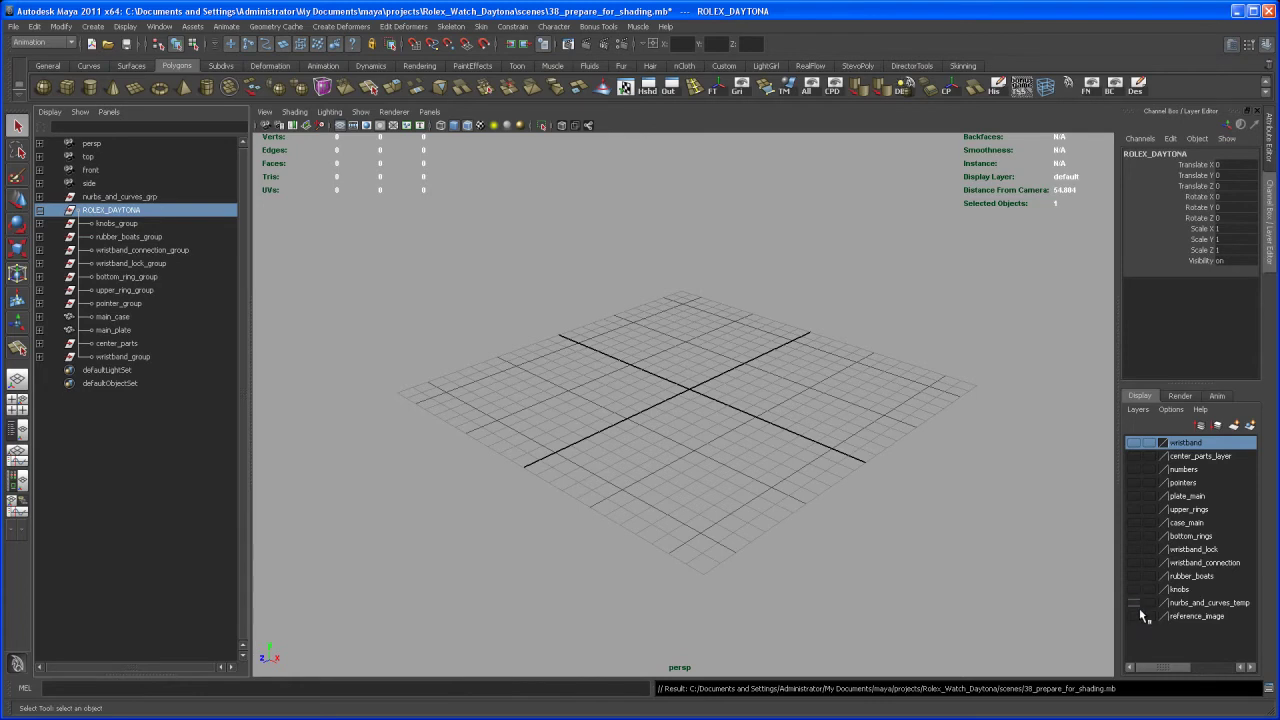
pyautogui.click(1134, 590)
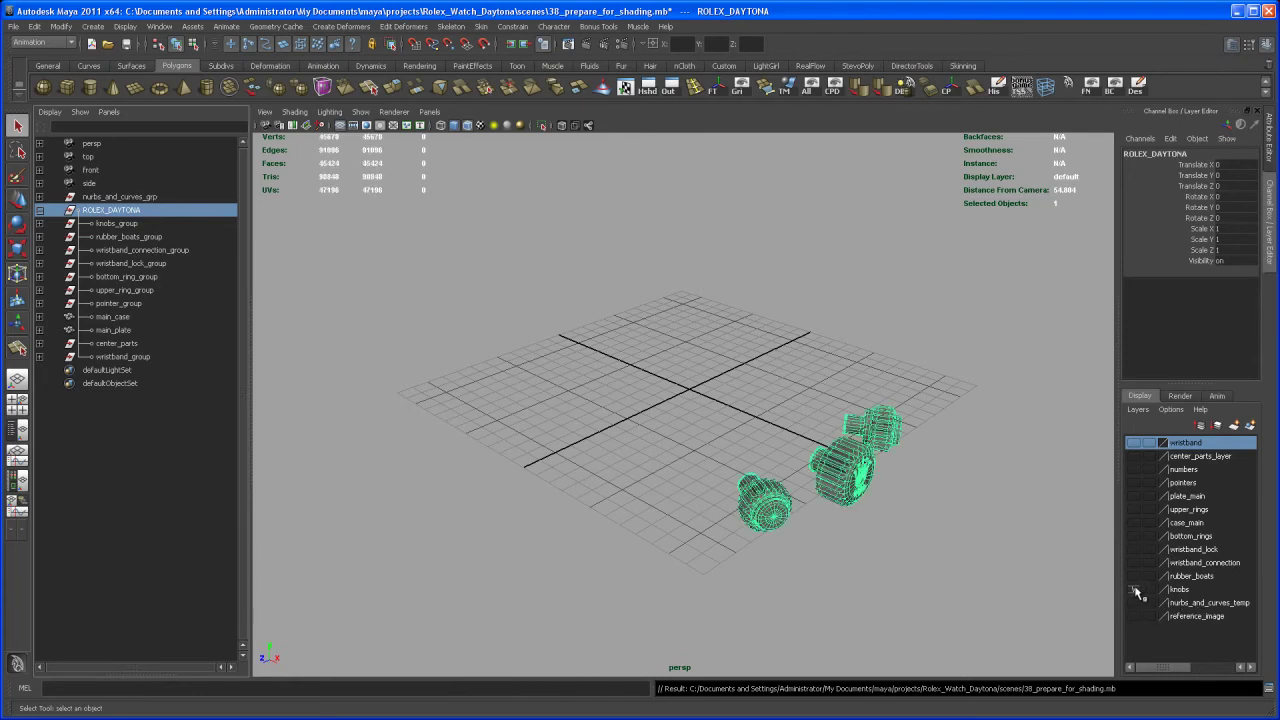
pyautogui.click(1015, 521)
pyautogui.scroll(5, 994, 500)
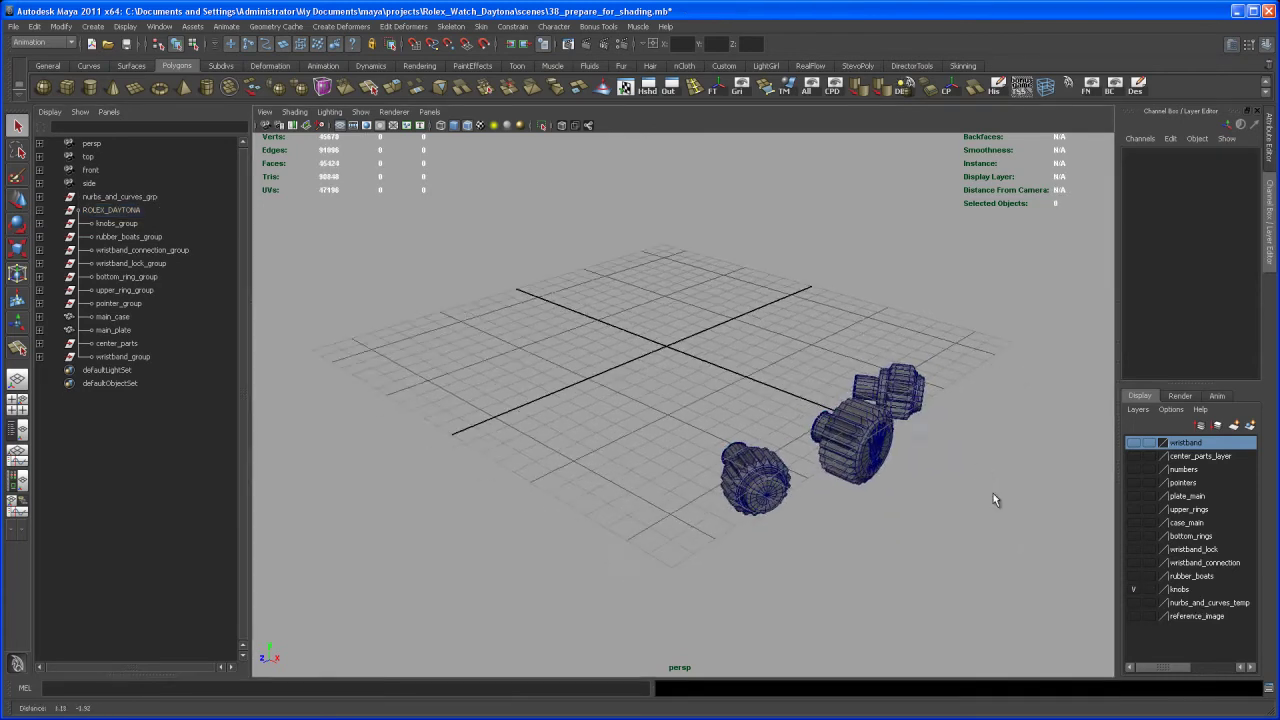
pyautogui.click(1134, 577)
pyautogui.keyDown('alt'); pyautogui.moveTo(1024, 562); pyautogui.dragTo(1000, 577); pyautogui.keyUp('alt')
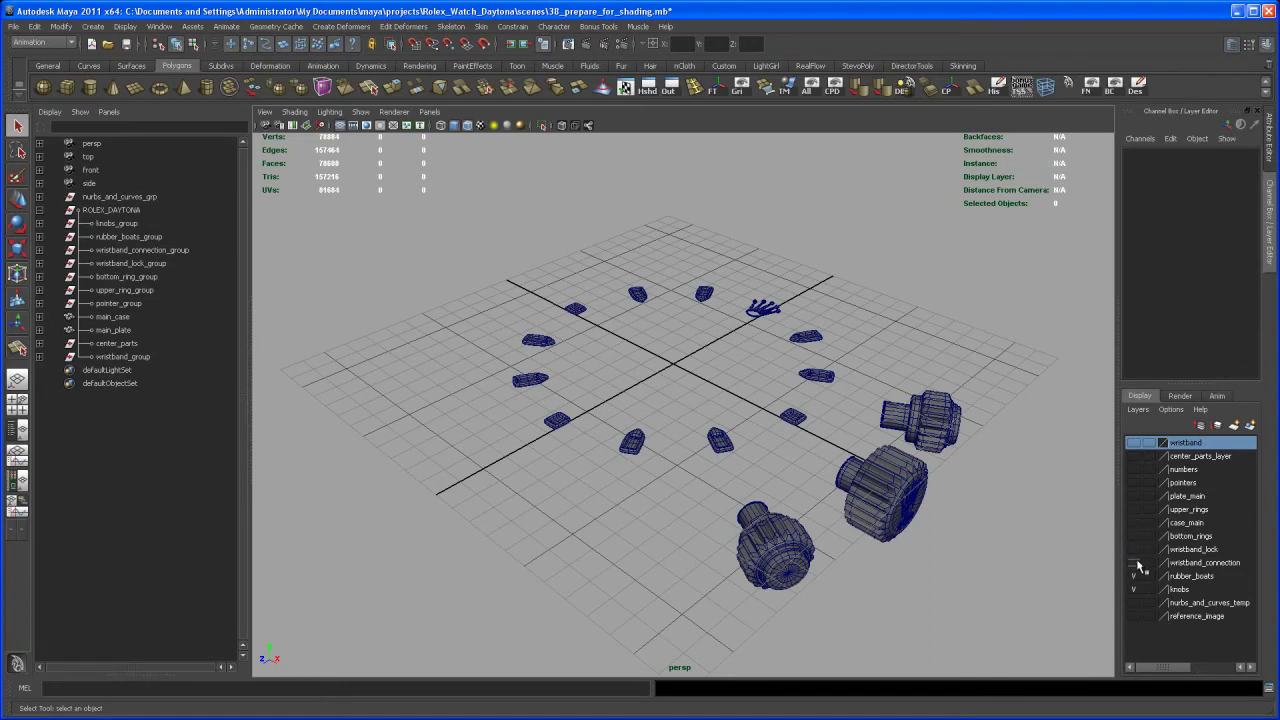
pyautogui.keyDown('alt'); pyautogui.moveTo(1001, 496); pyautogui.dragTo(947, 489, button='right'); pyautogui.keyUp('alt')
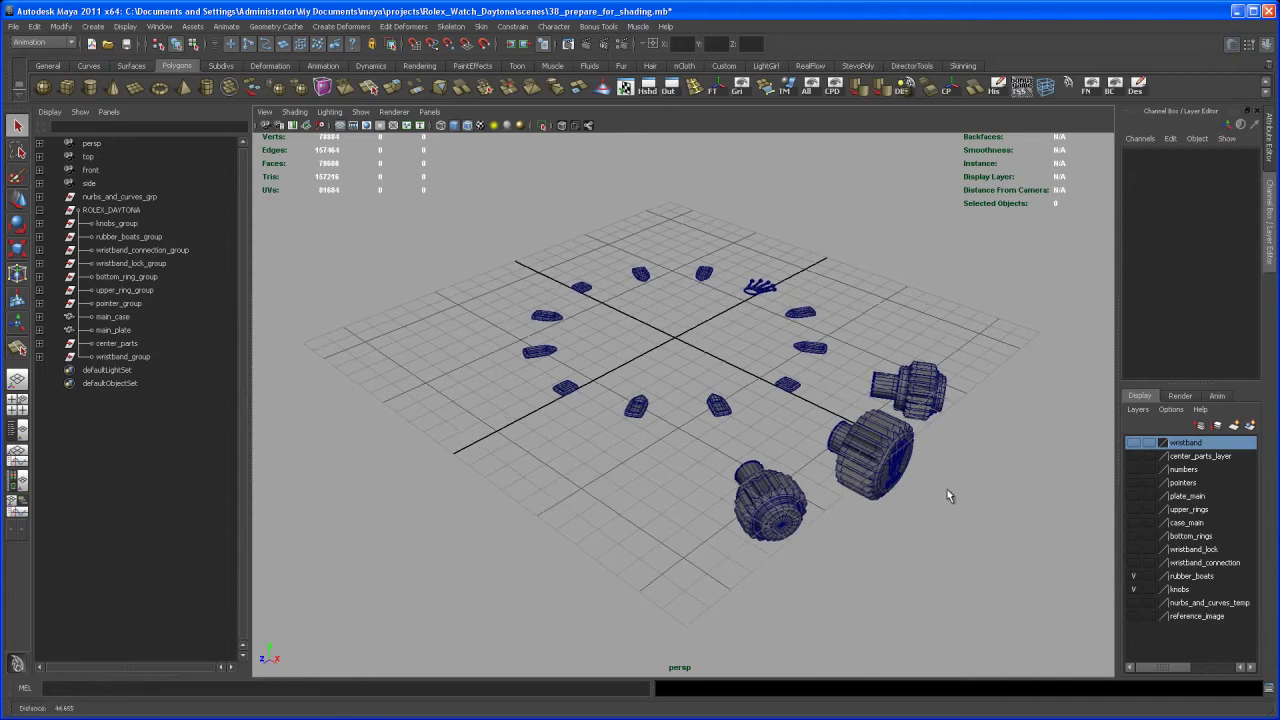
# Make the wristband_connection, wristband_lock, bottom_rings and case_main layers visible.
pyautogui.click(1134, 563)
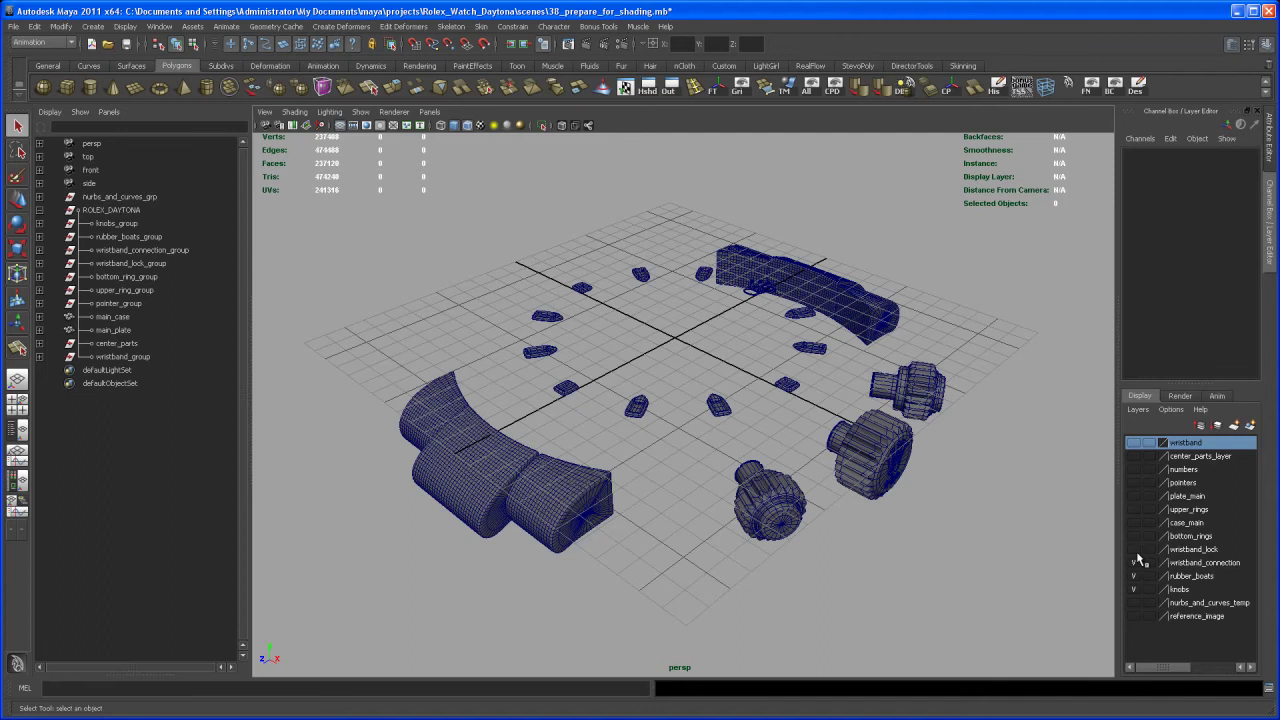
pyautogui.click(1133, 549)
pyautogui.keyDown('alt'); pyautogui.moveTo(1051, 580); pyautogui.dragTo(1008, 512); pyautogui.keyUp('alt')
pyautogui.click(1133, 536)
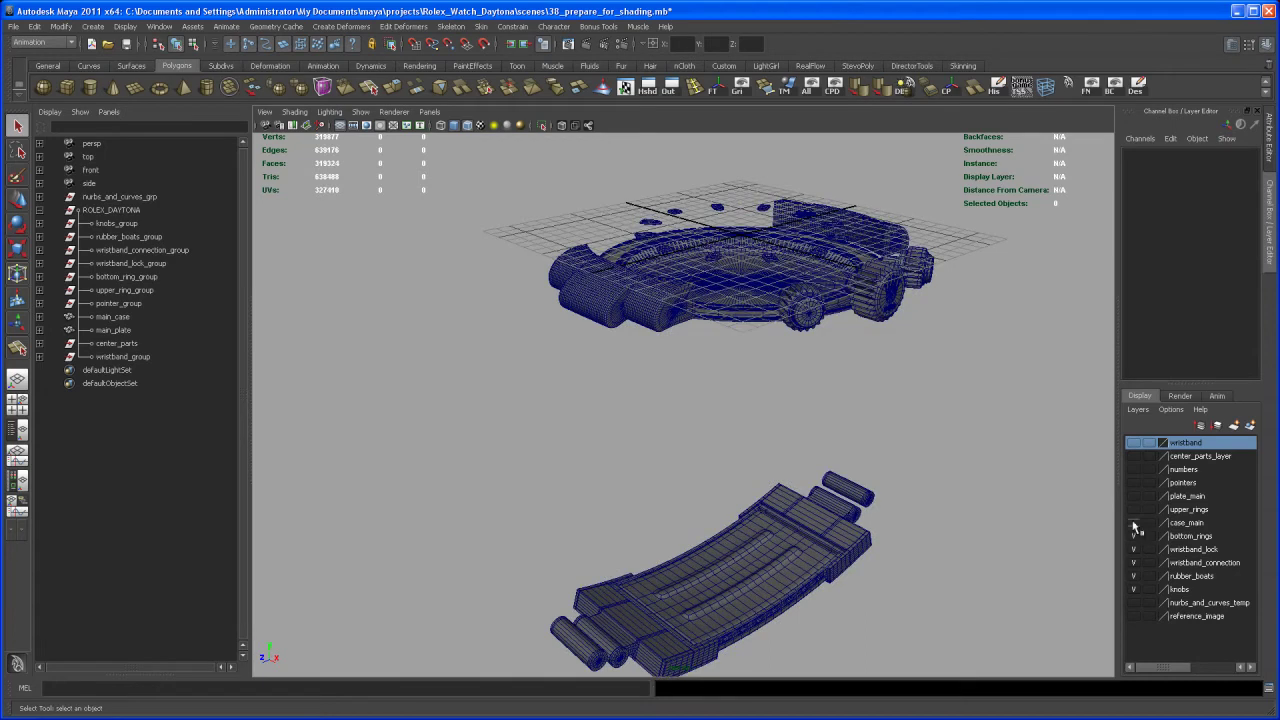
pyautogui.click(1133, 522)
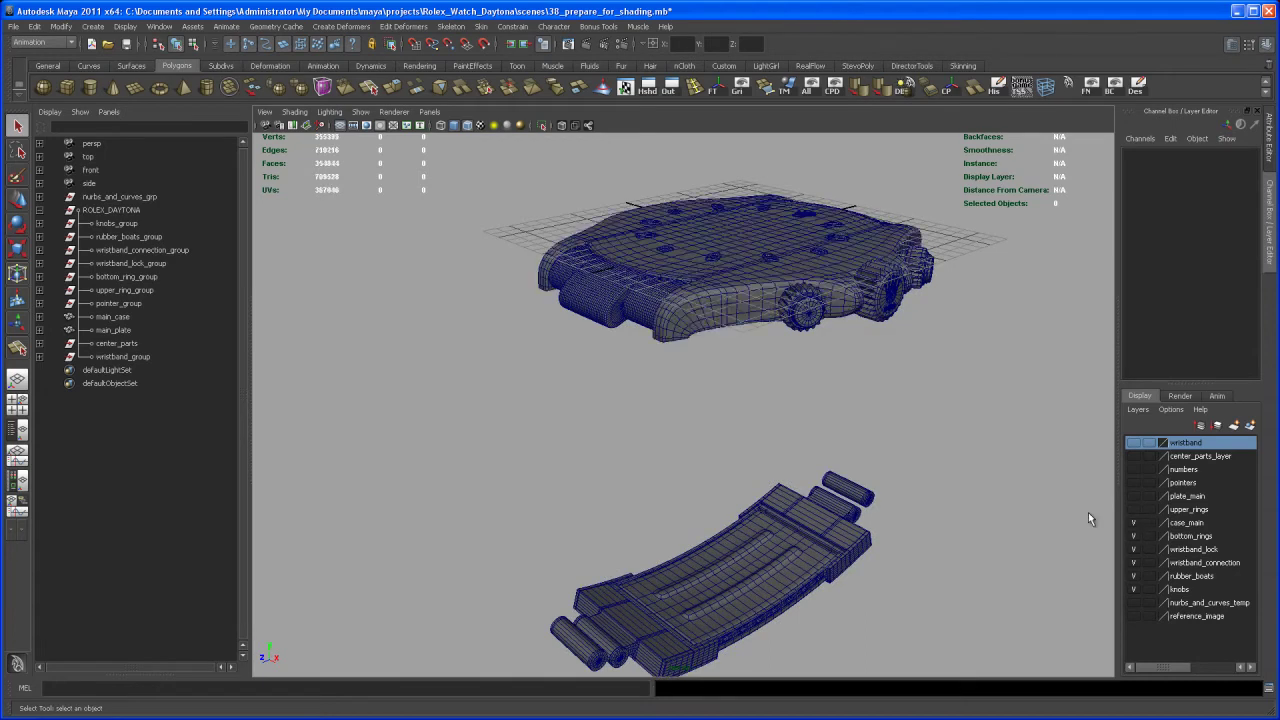
# Make the upper_rings and plate_main layers visible and examine the watch case with its dial plate.
pyautogui.keyDown('alt'); pyautogui.moveTo(1015, 489); pyautogui.dragTo(1110, 500); pyautogui.keyUp('alt')
pyautogui.click(1133, 509)
pyautogui.click(1133, 496)
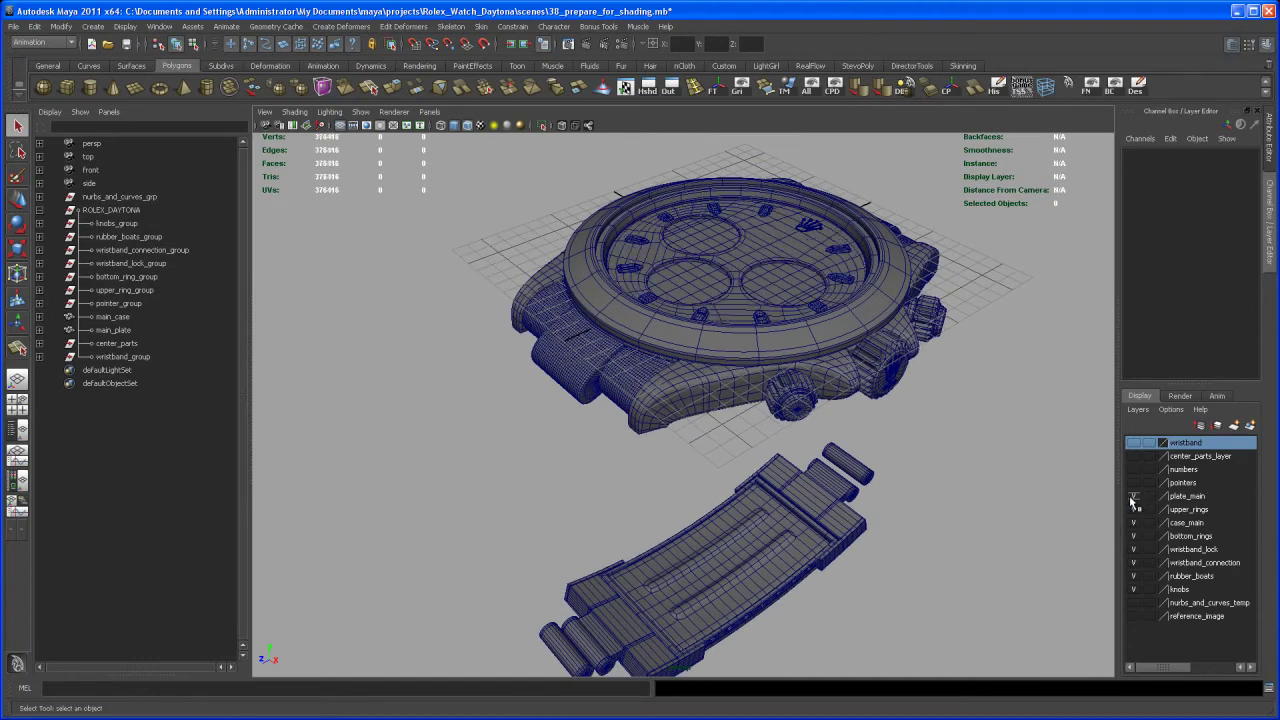
pyautogui.scroll(5, 1000, 514)
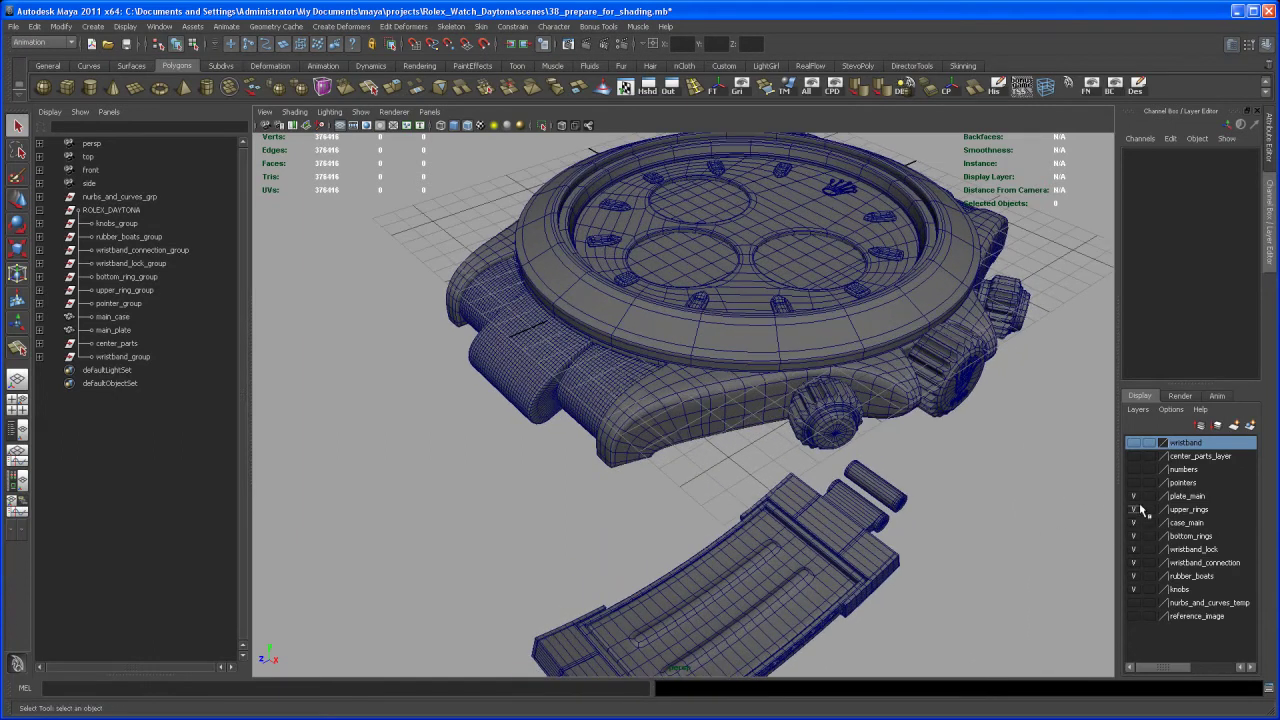
# Turn on the visibility of the pointers and numbers layers and inspect the dial up close.
pyautogui.click(1134, 482)
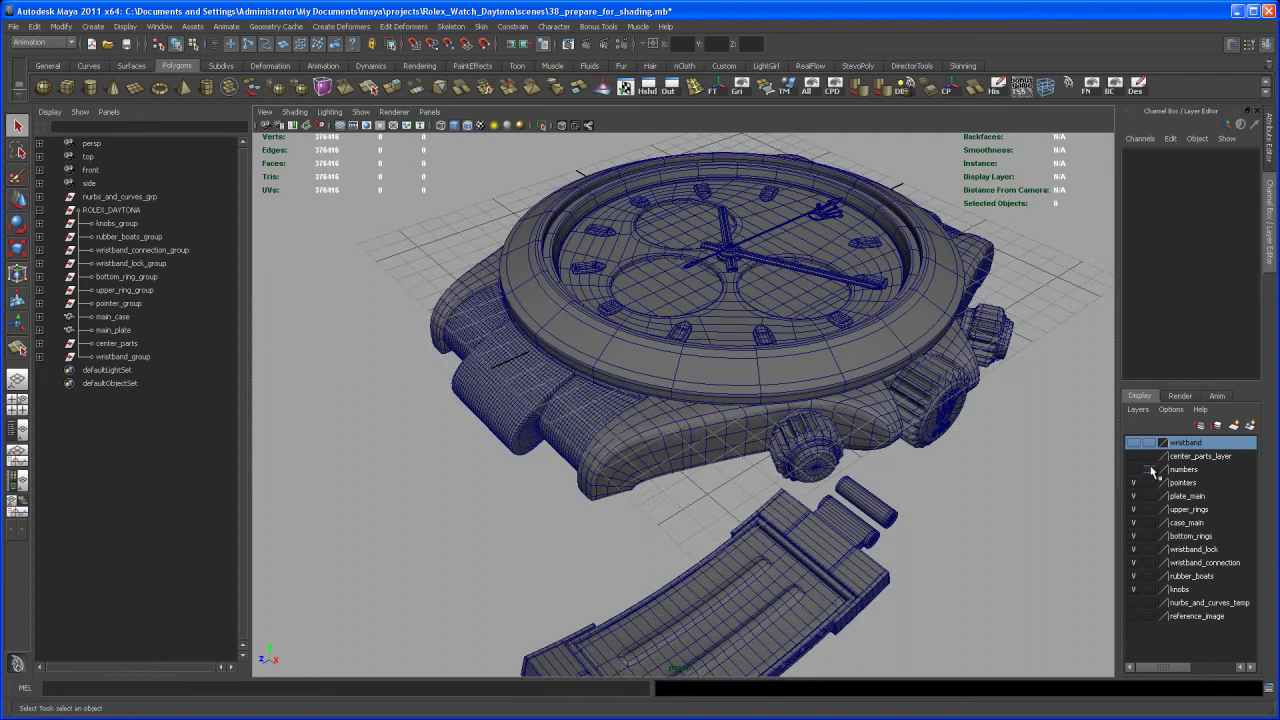
pyautogui.click(1134, 469)
pyautogui.scroll(4, 1000, 530)
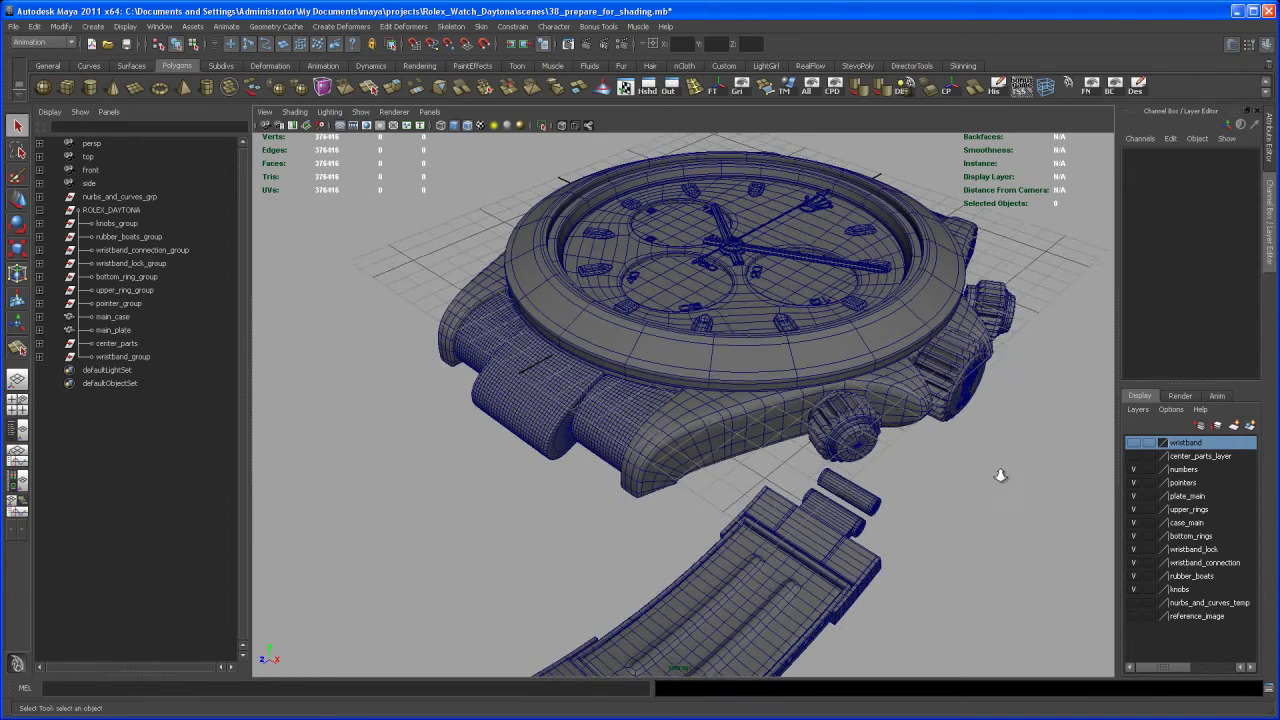
pyautogui.keyDown('alt'); pyautogui.moveTo(939, 587); pyautogui.dragTo(973, 582); pyautogui.keyUp('alt')
pyautogui.scroll(3, 772, 318)
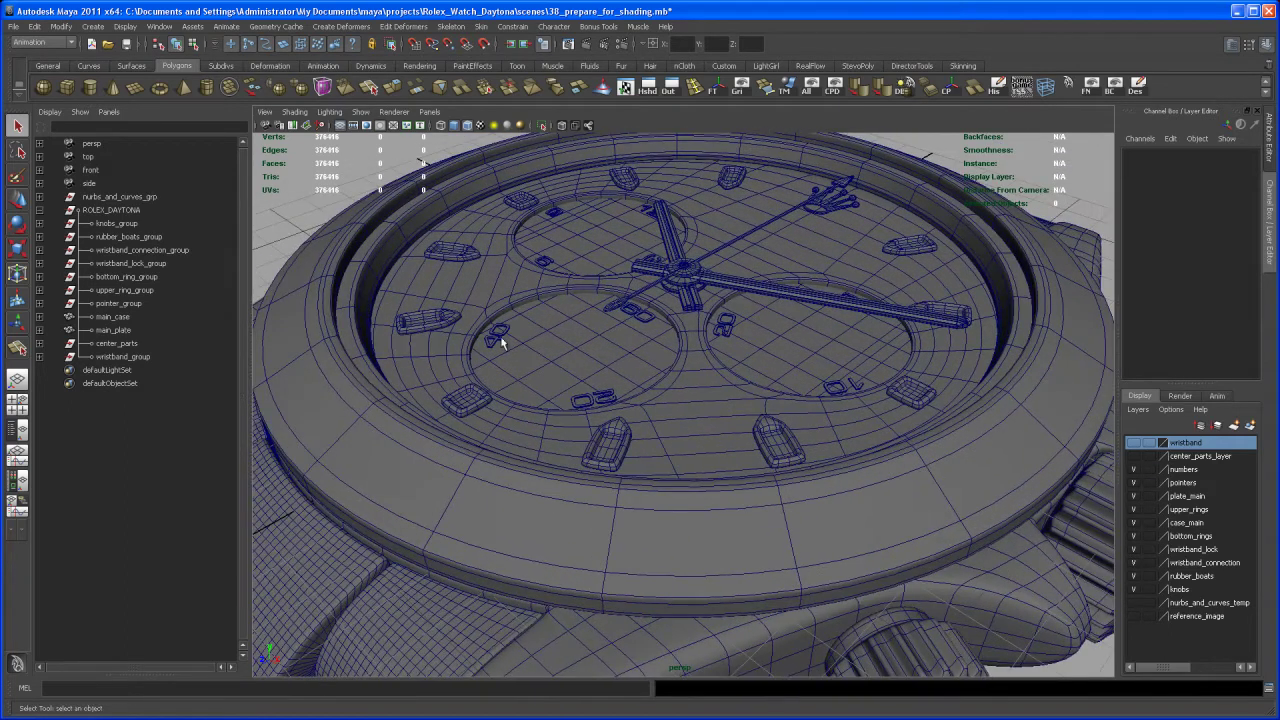
# Show the center_parts_layer and wristband layers and look over the complete watch.
pyautogui.click(1134, 456)
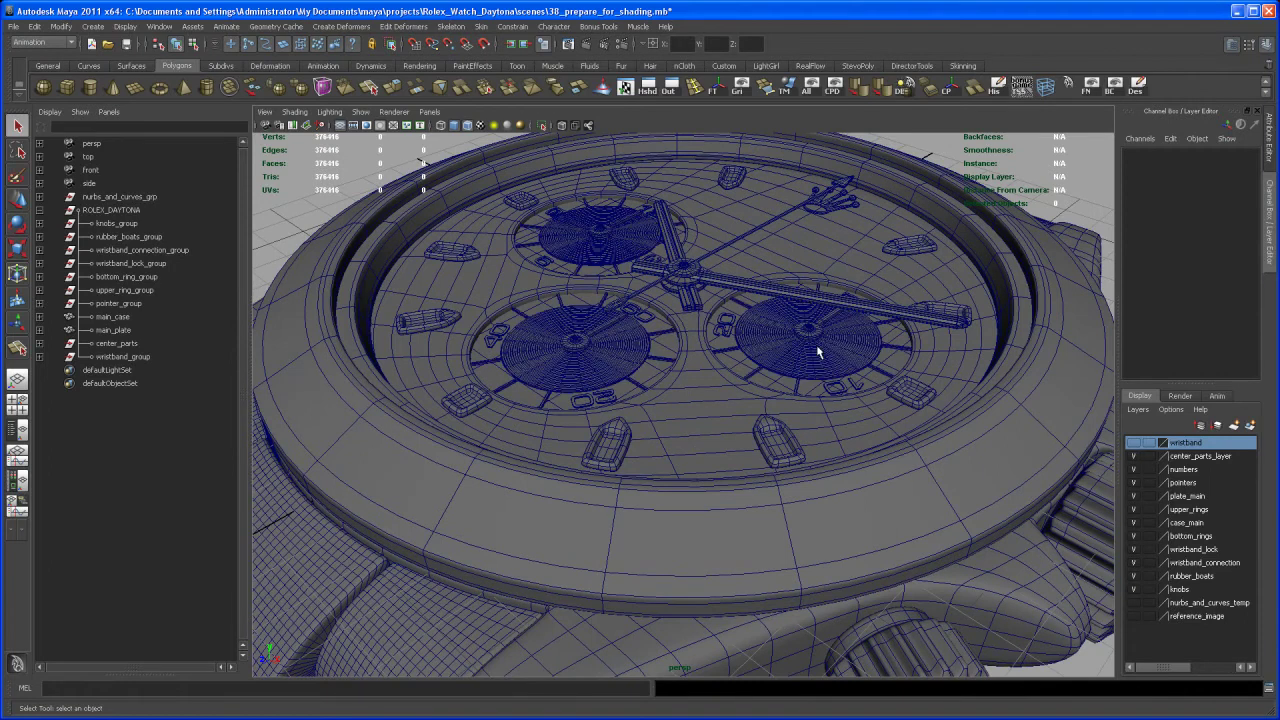
pyautogui.click(1134, 443)
pyautogui.keyDown('alt'); pyautogui.moveTo(1073, 525); pyautogui.dragTo(797, 503); pyautogui.keyUp('alt')
pyautogui.scroll(-5, 785, 429)
pyautogui.scroll(3, 796, 496)
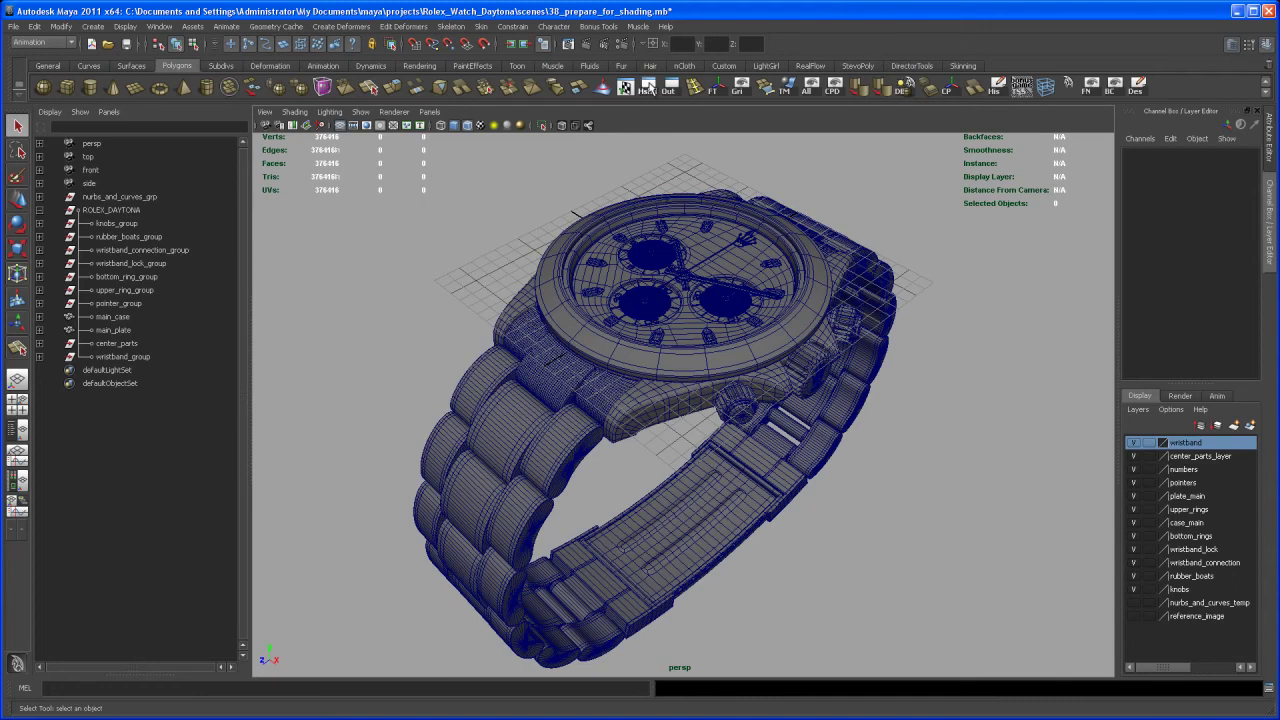
# Open the Hypershade and create a mental ray mia_material shader.
pyautogui.click(649, 88)
pyautogui.moveTo(379, 199); pyautogui.dragTo(839, 146)
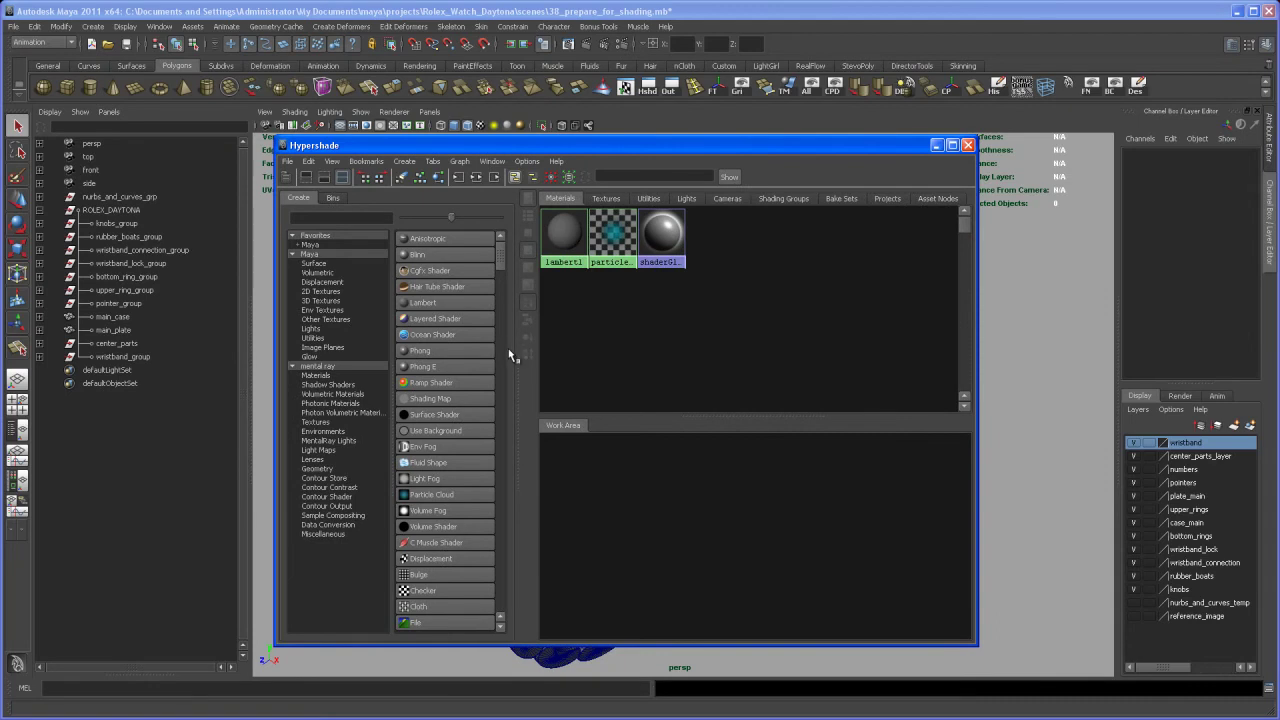
pyautogui.moveTo(497, 252); pyautogui.dragTo(501, 276)
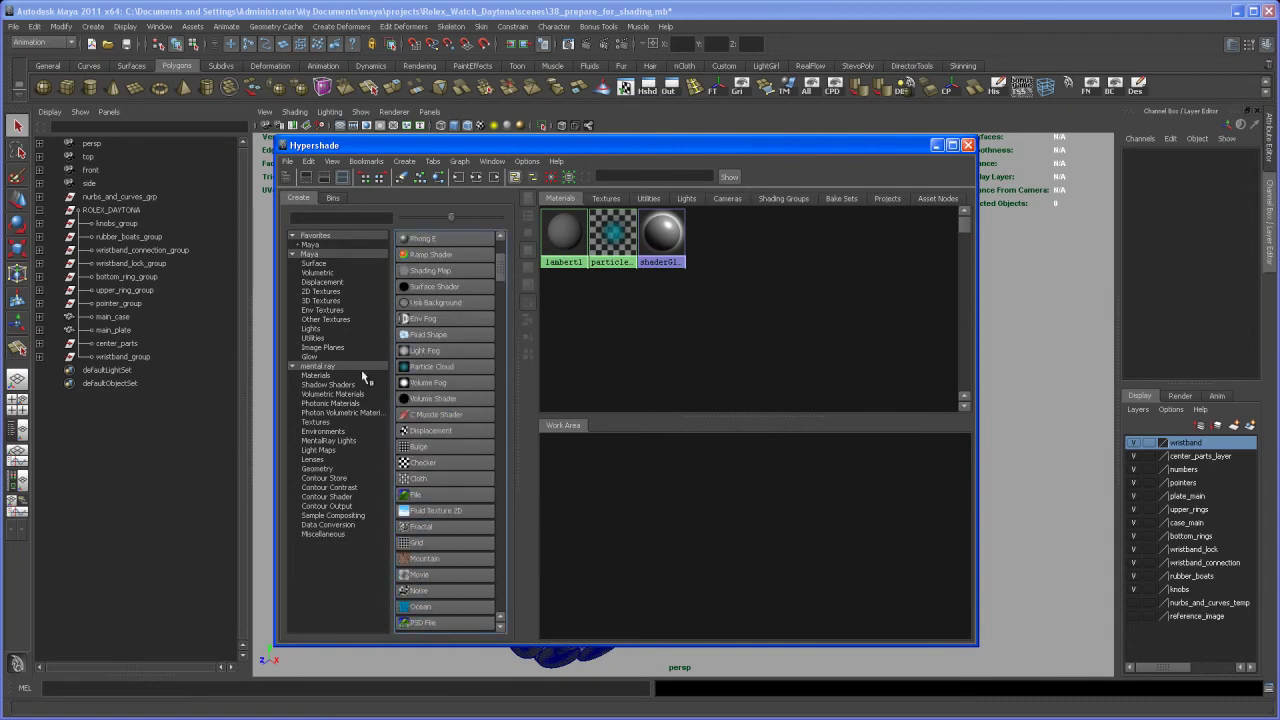
pyautogui.click(326, 376)
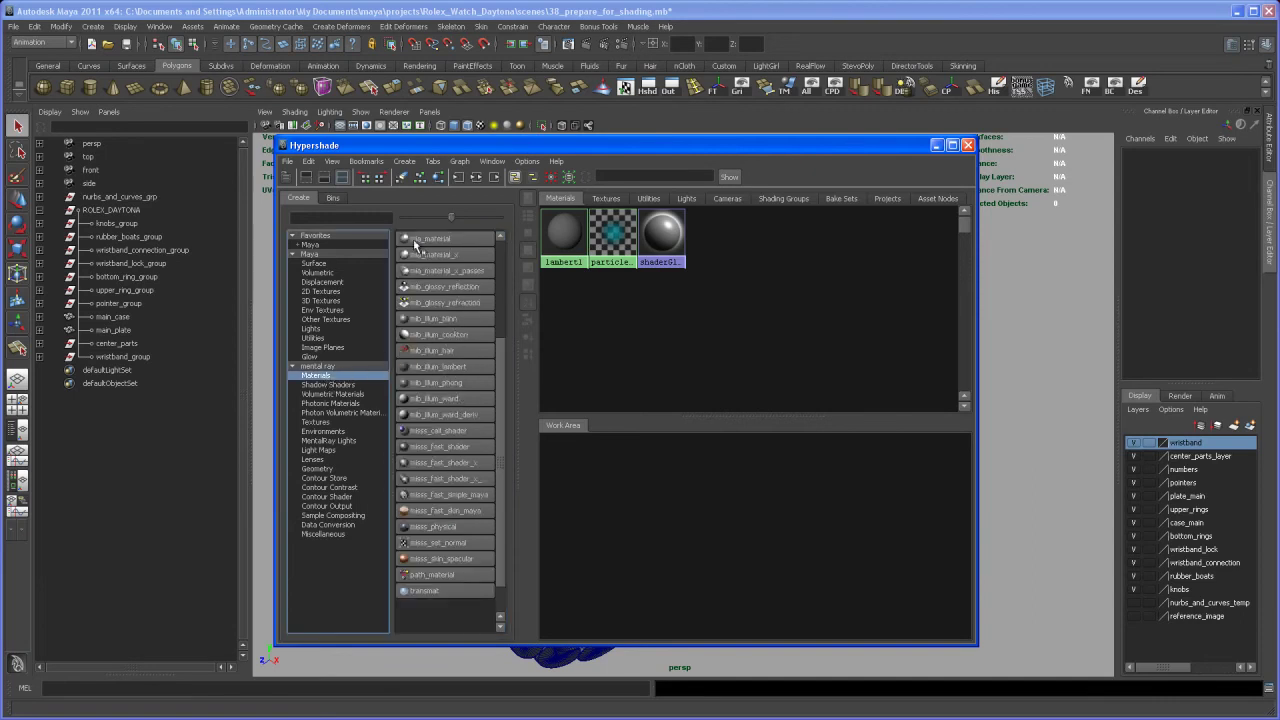
pyautogui.click(444, 241)
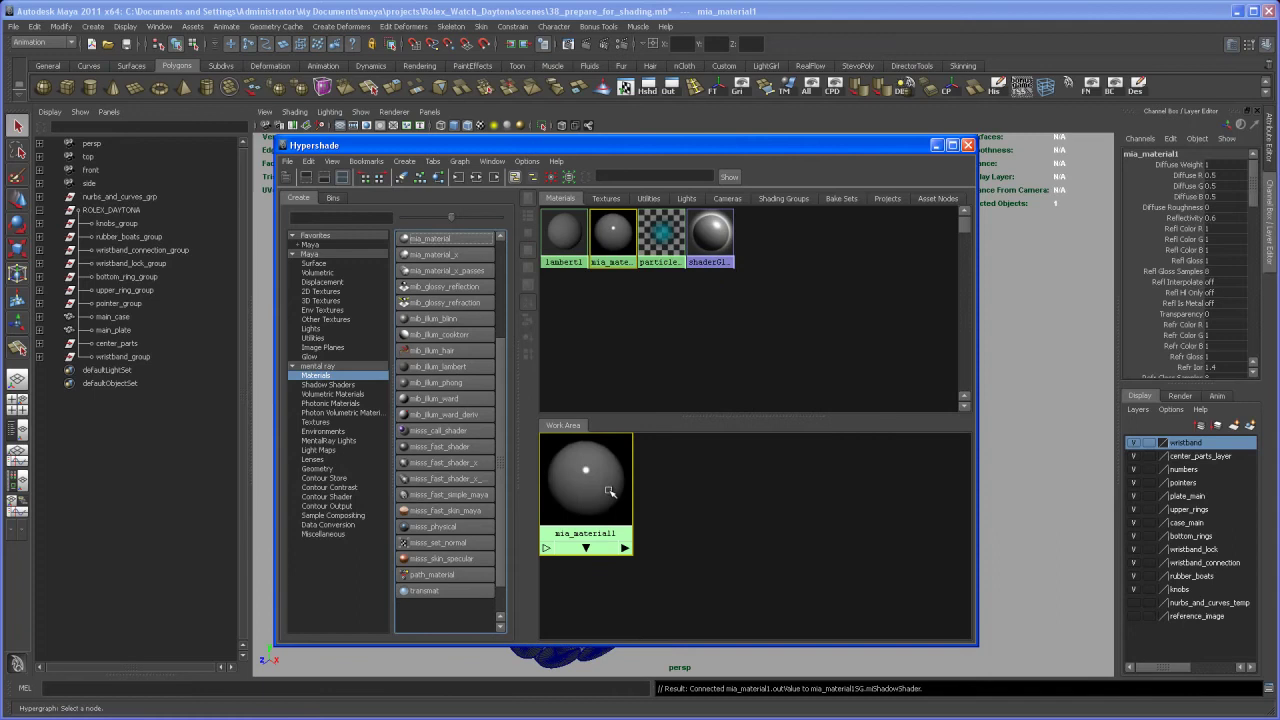
pyautogui.moveTo(592, 482); pyautogui.dragTo(630, 478)
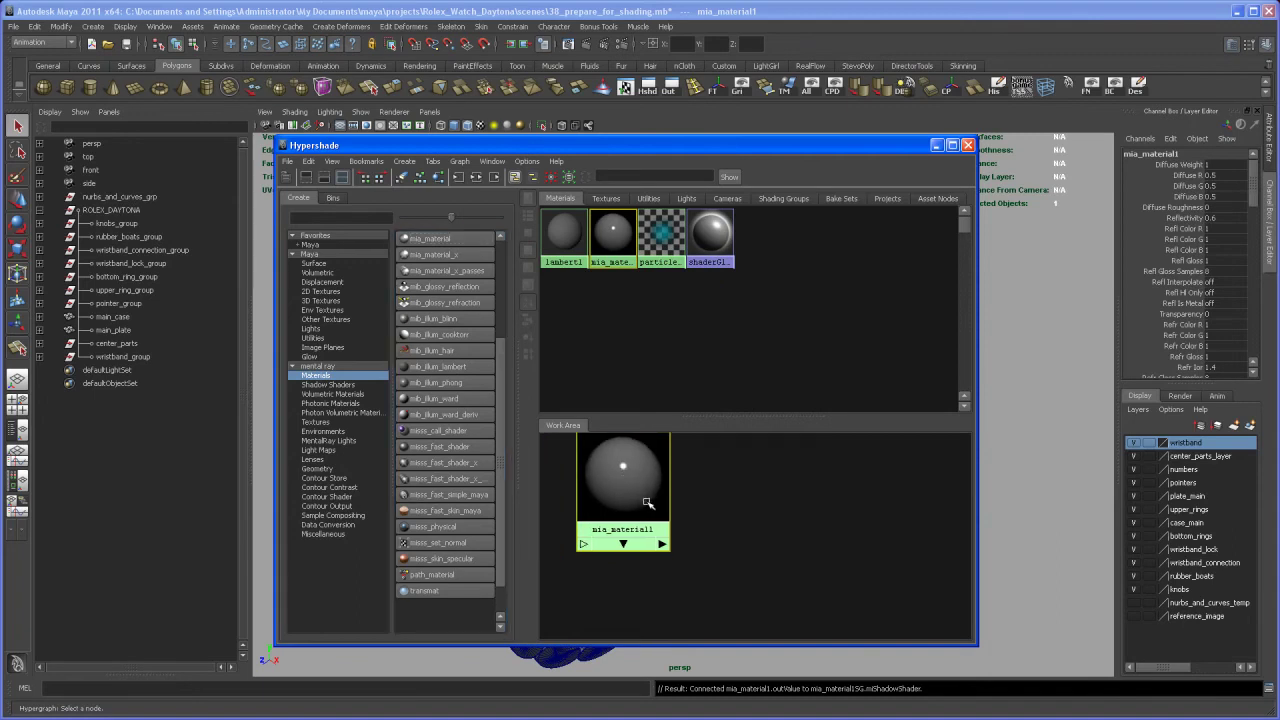
# Display the new material's attributes and replace them with the Chrome preset.
pyautogui.hotkey('ctrl', 'a')
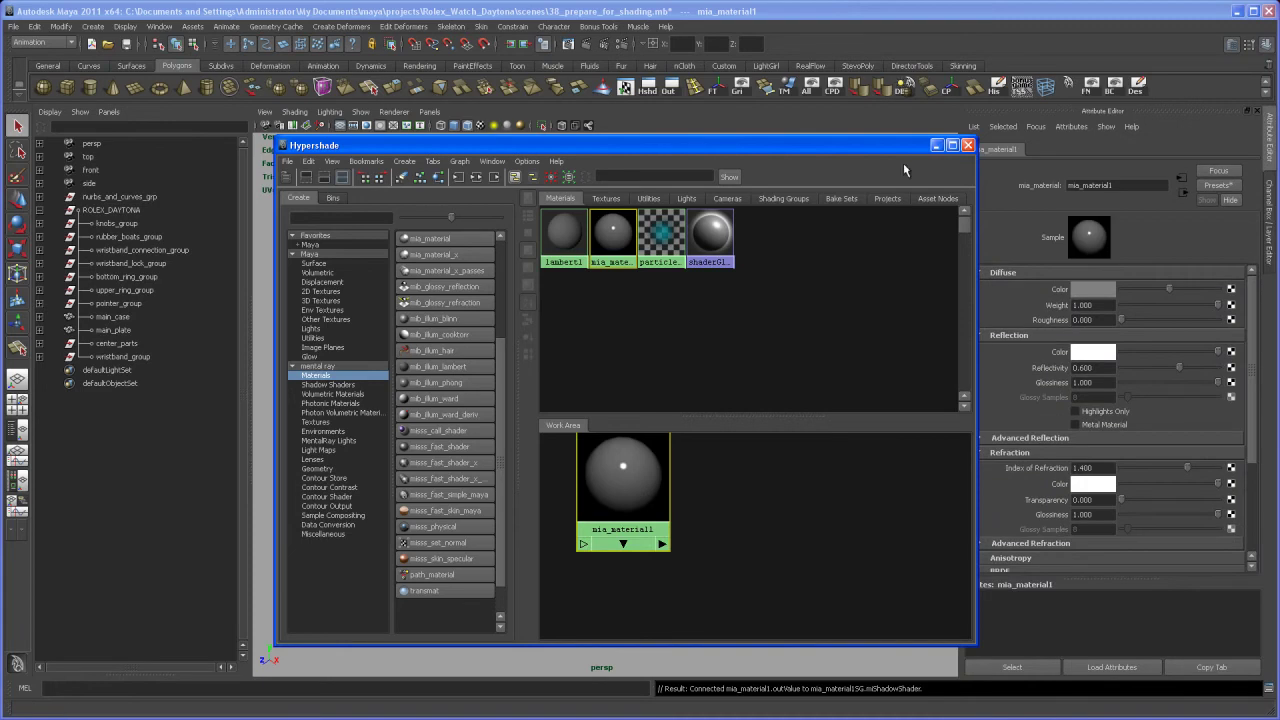
pyautogui.moveTo(620, 145); pyautogui.dragTo(530, 142)
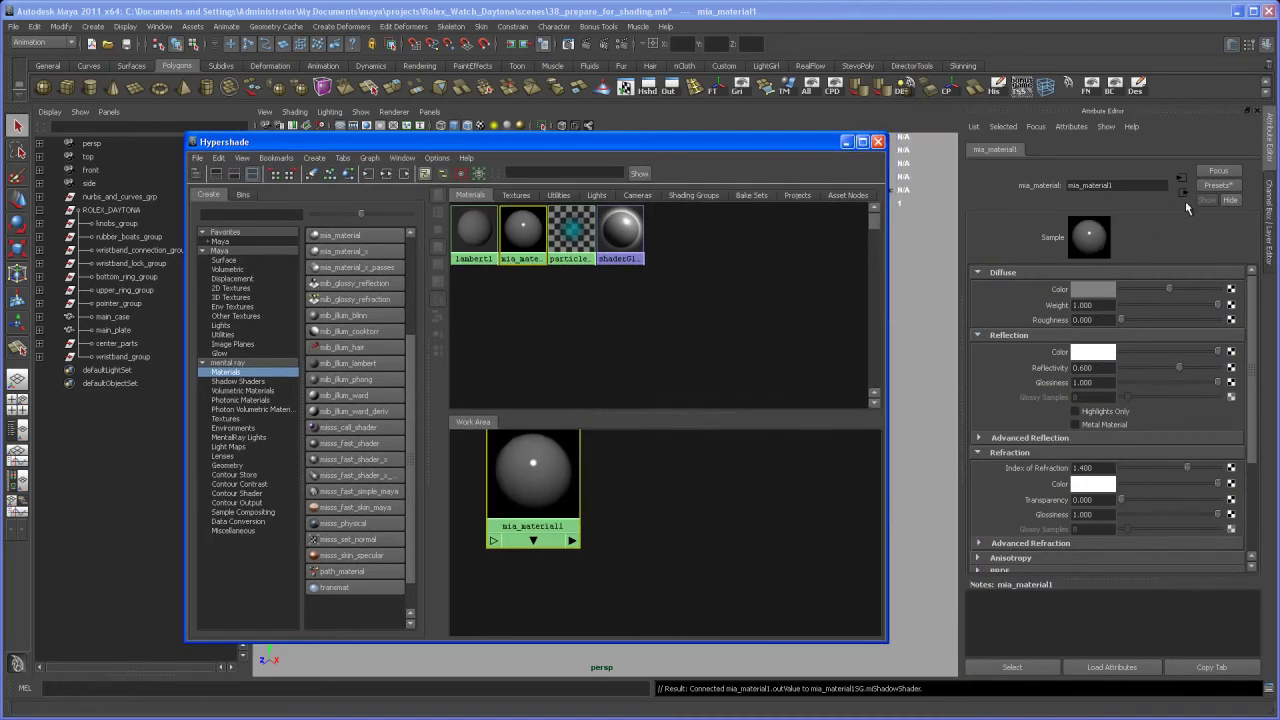
pyautogui.click(1218, 186)
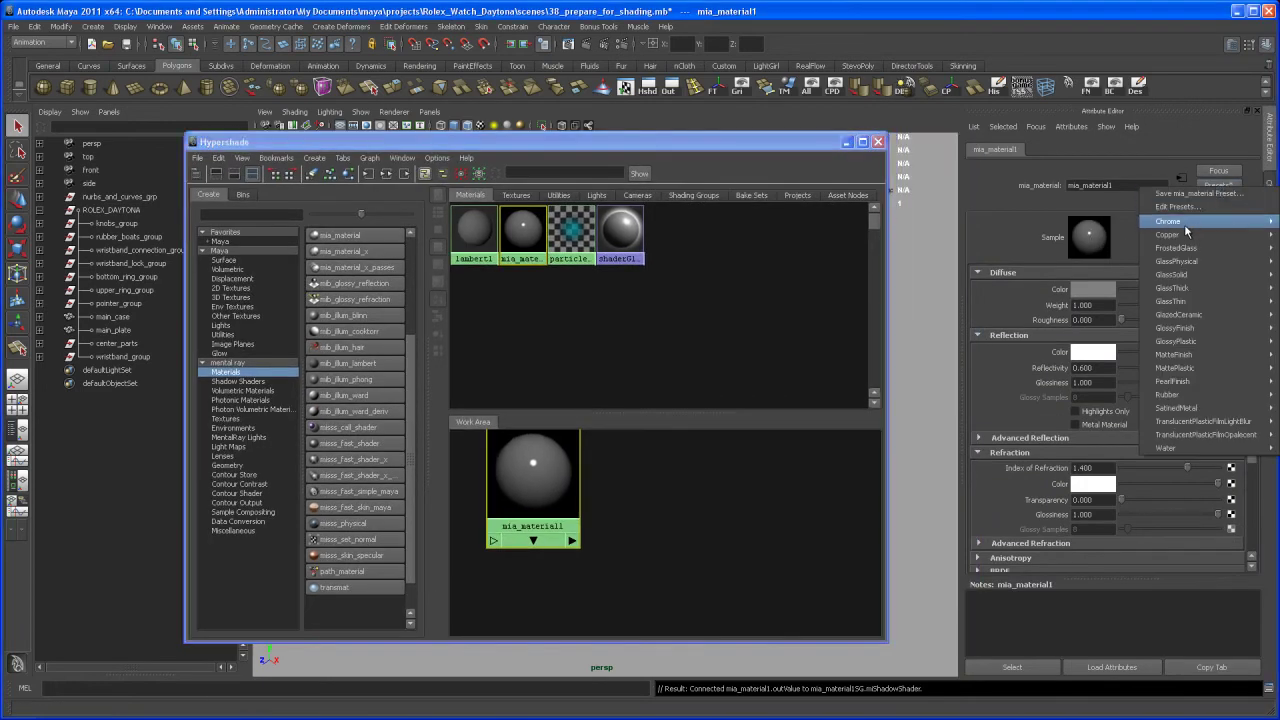
pyautogui.moveTo(1184, 224)
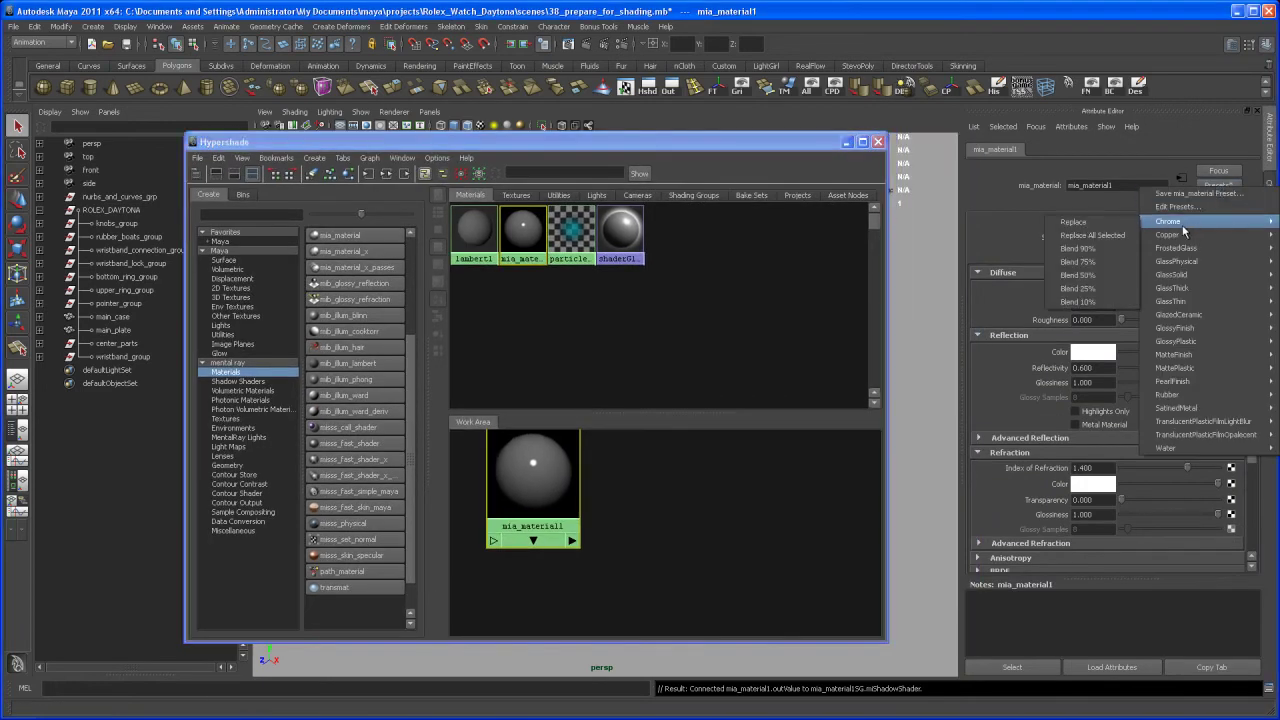
pyautogui.click(1111, 222)
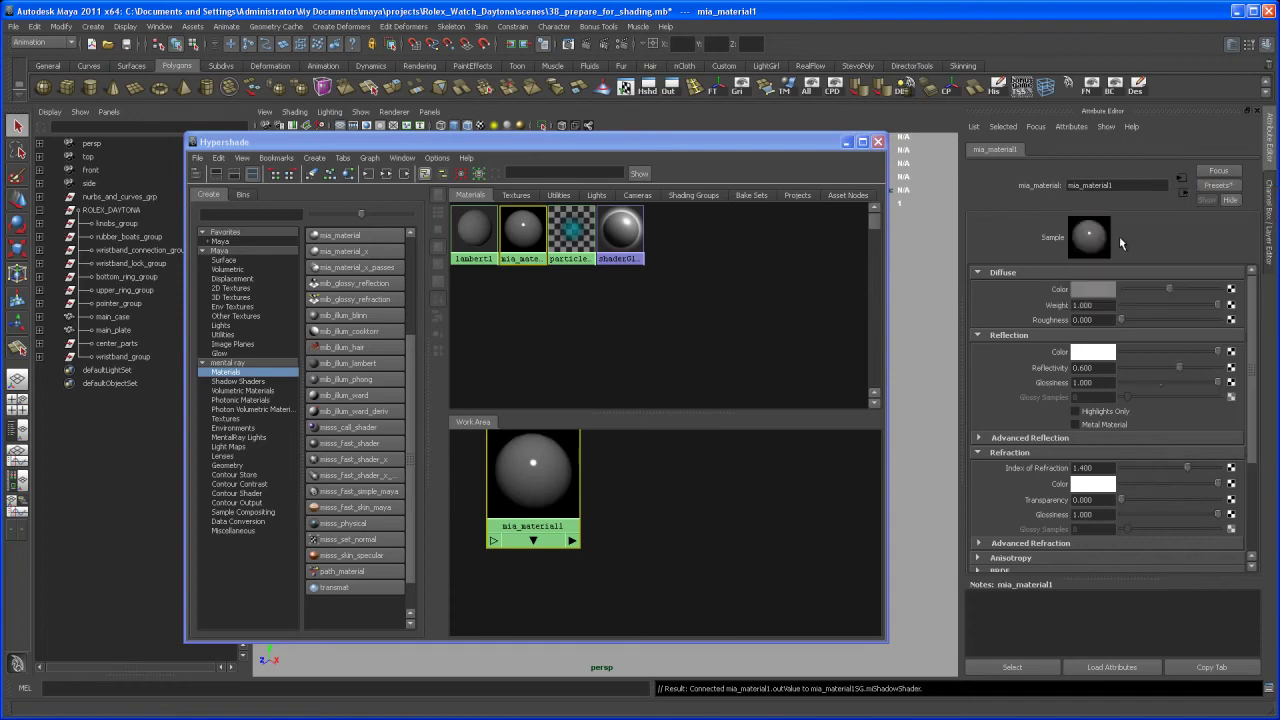
# Rename the chrome material to chrome_shader_main and close the Hypershade.
pyautogui.doubleClick(1118, 185)
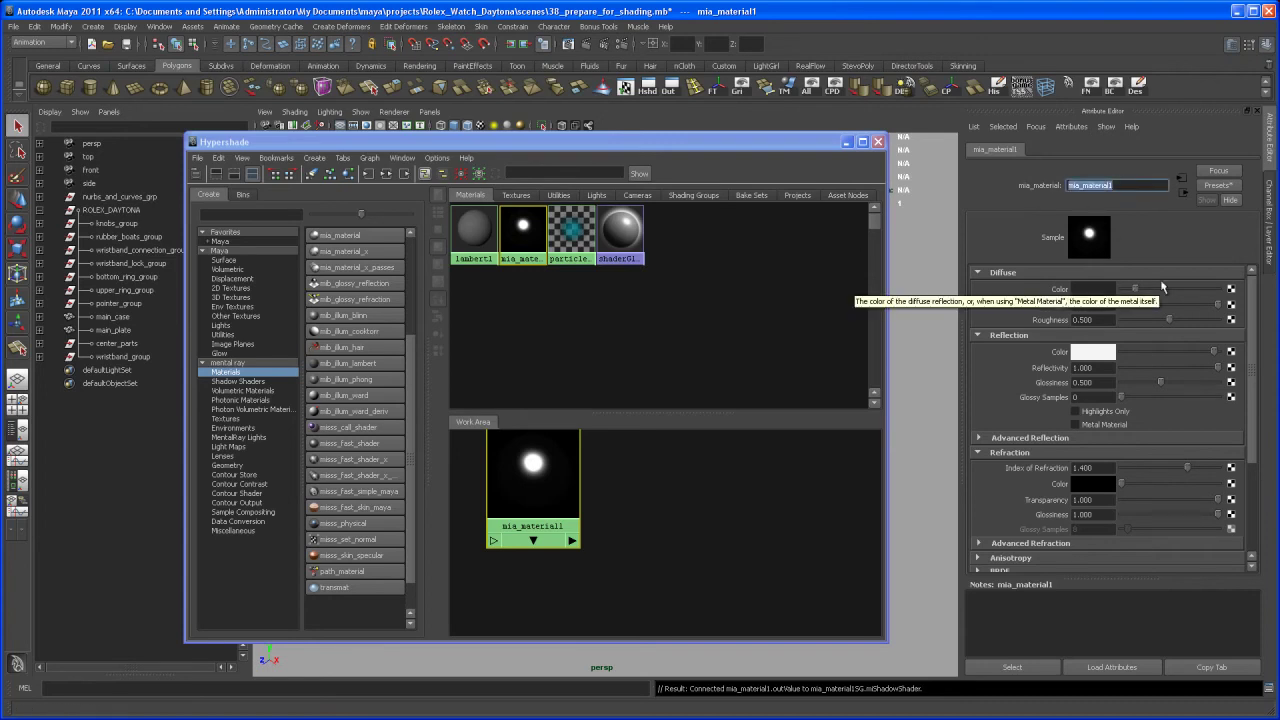
pyautogui.write('chrome_shader')
pyautogui.write('_main')
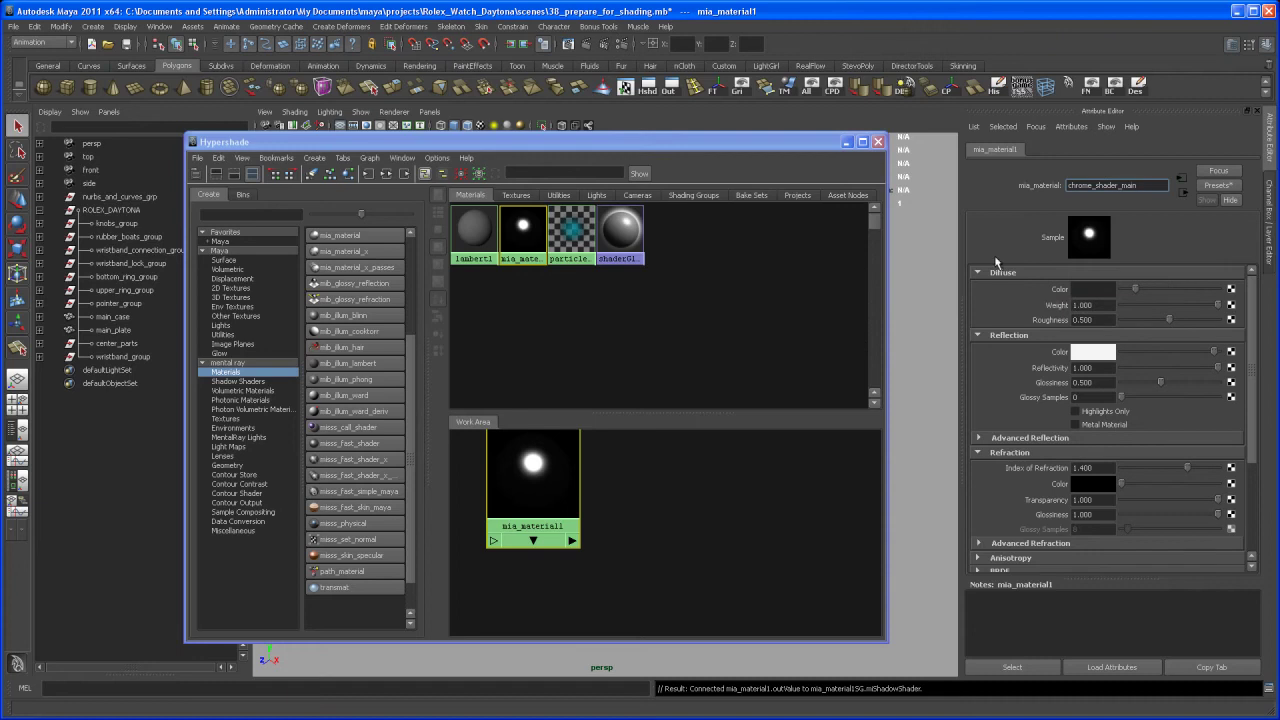
pyautogui.press('Return')
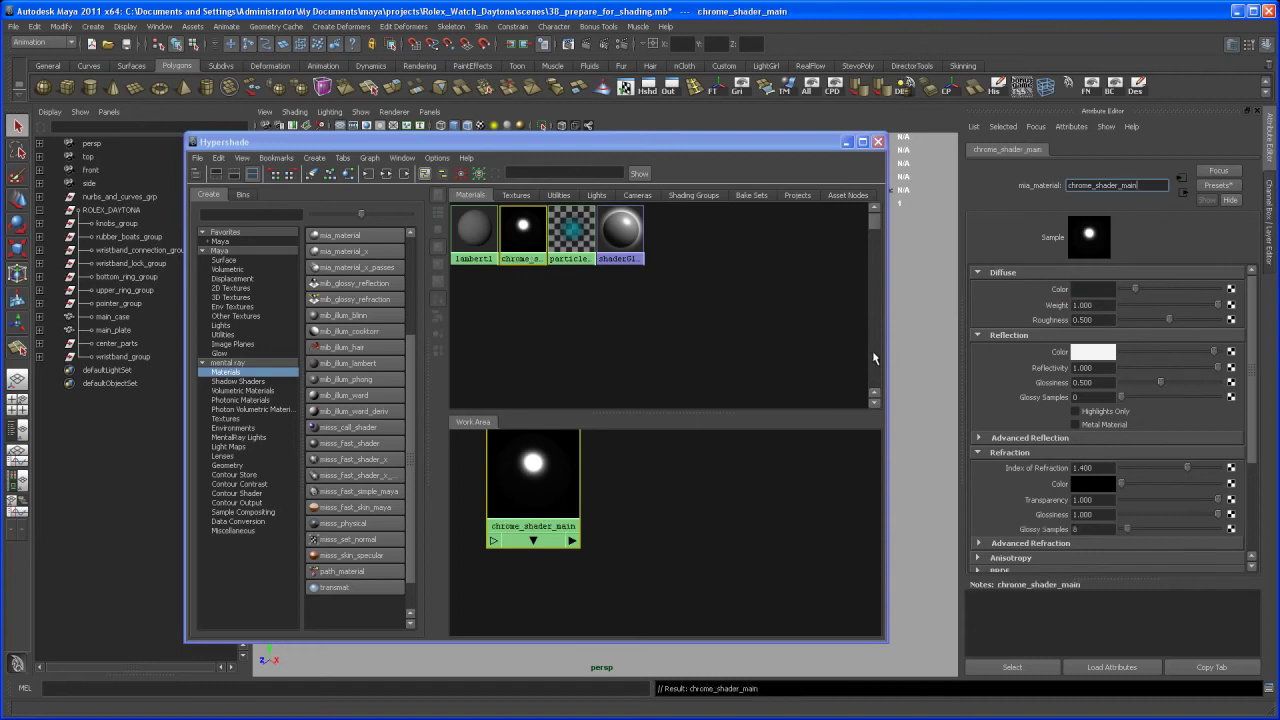
pyautogui.click(877, 141)
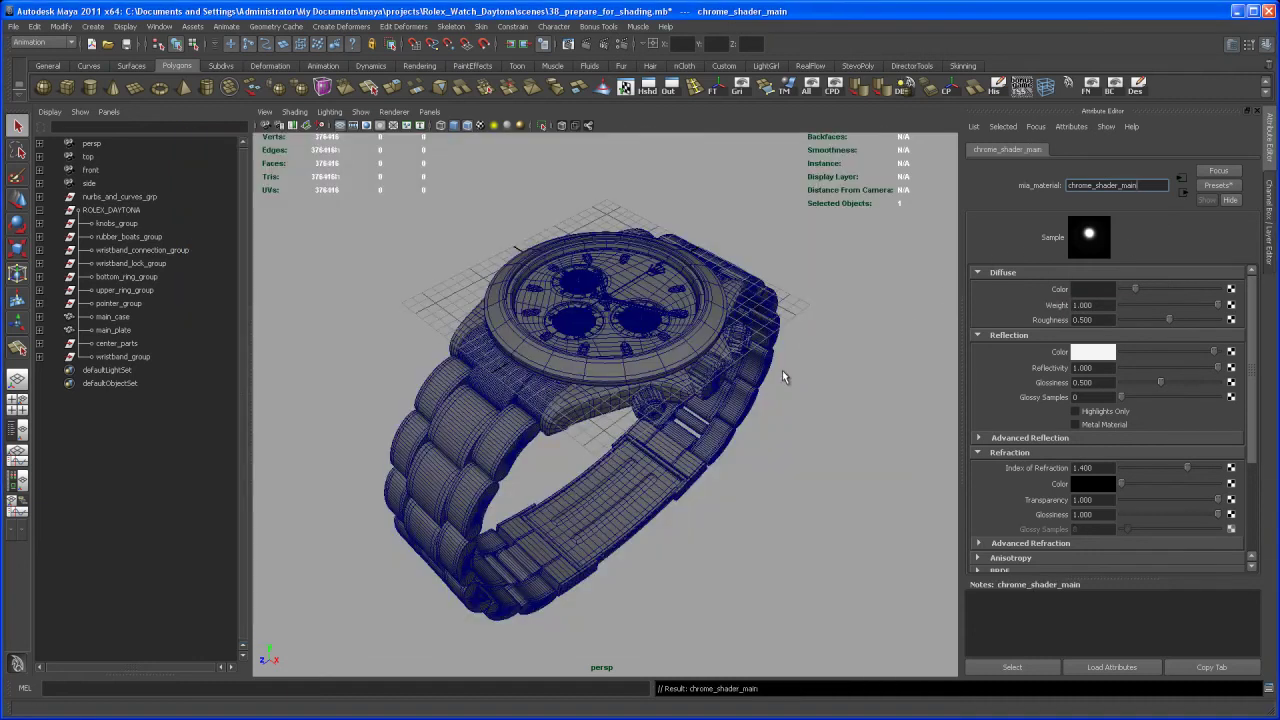
# Assign the existing chrome_shader_main material to all objects of the knobs layer, and hide that layer.
pyautogui.keyDown('alt'); pyautogui.moveTo(760, 413); pyautogui.dragTo(708, 409); pyautogui.keyUp('alt')
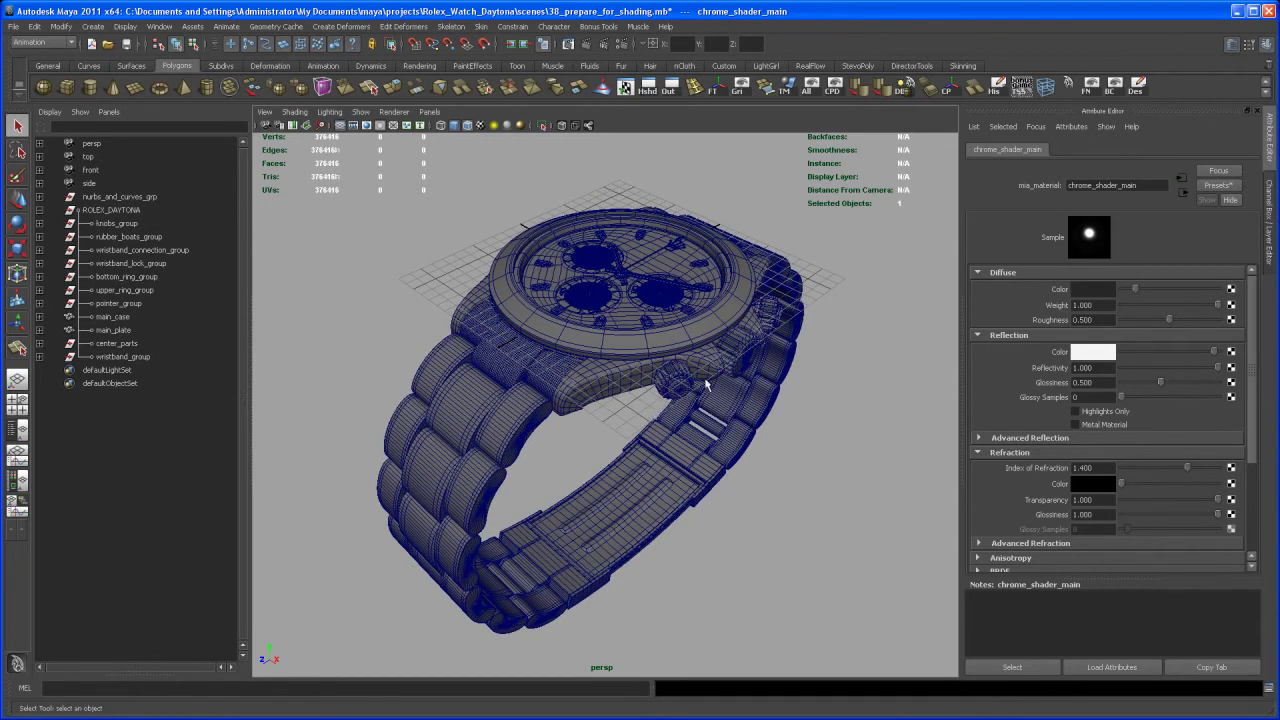
pyautogui.click(1270, 230)
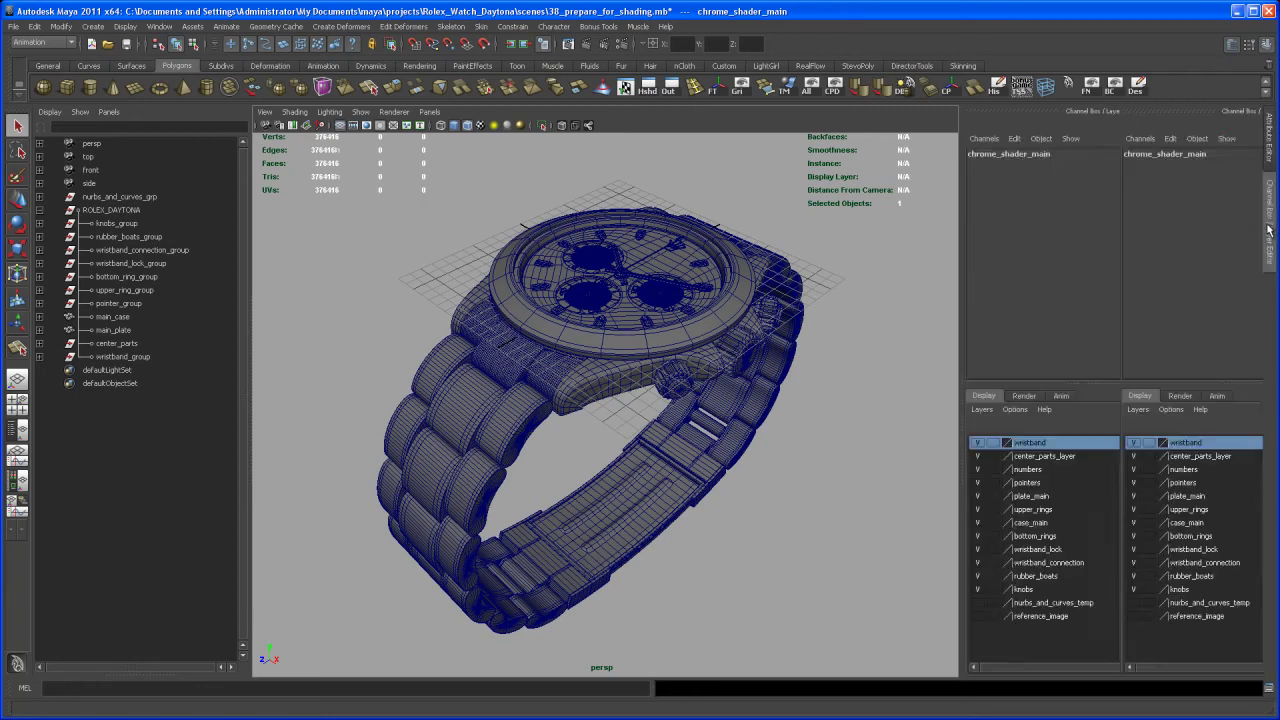
pyautogui.click(1178, 590)
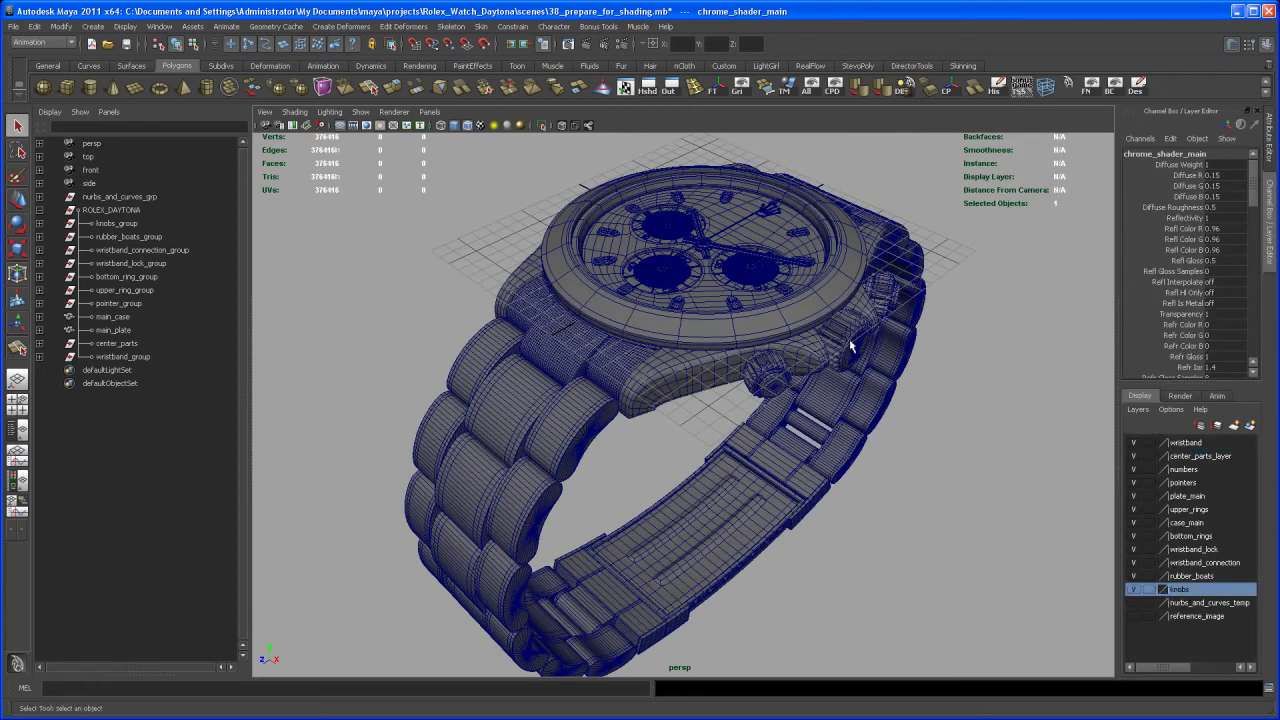
pyautogui.rightClick(1187, 593)
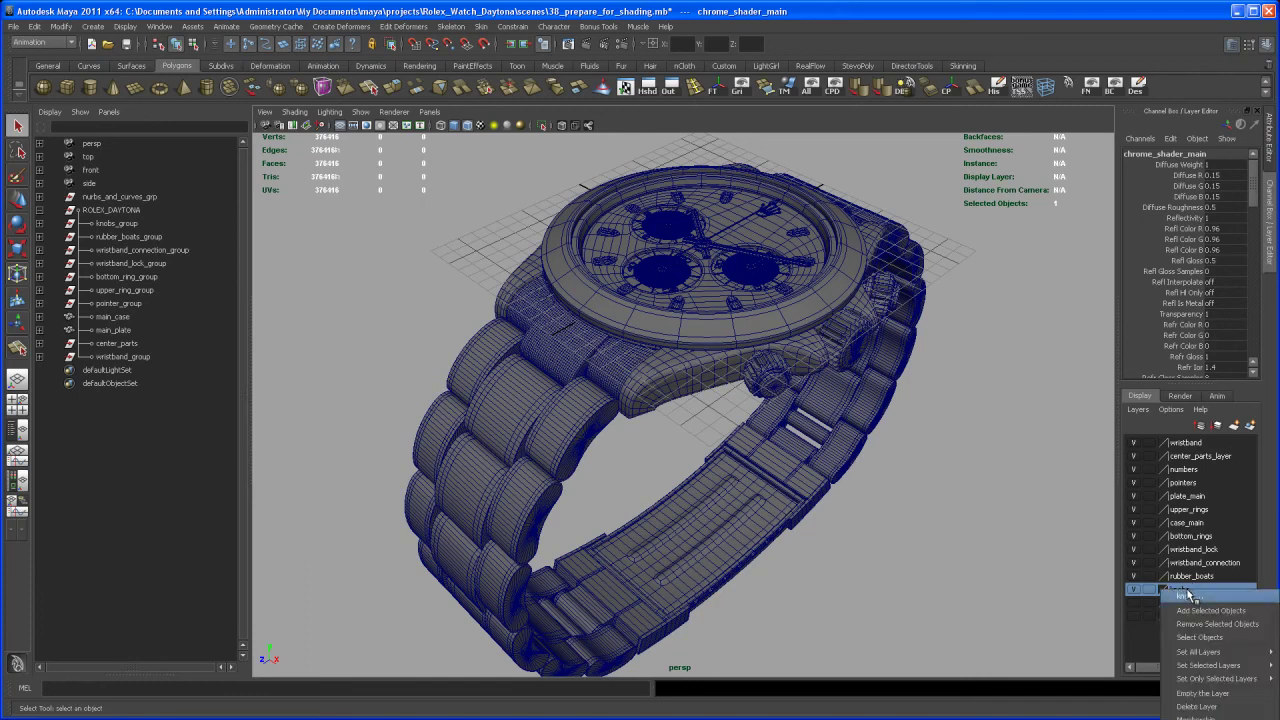
pyautogui.click(1197, 637)
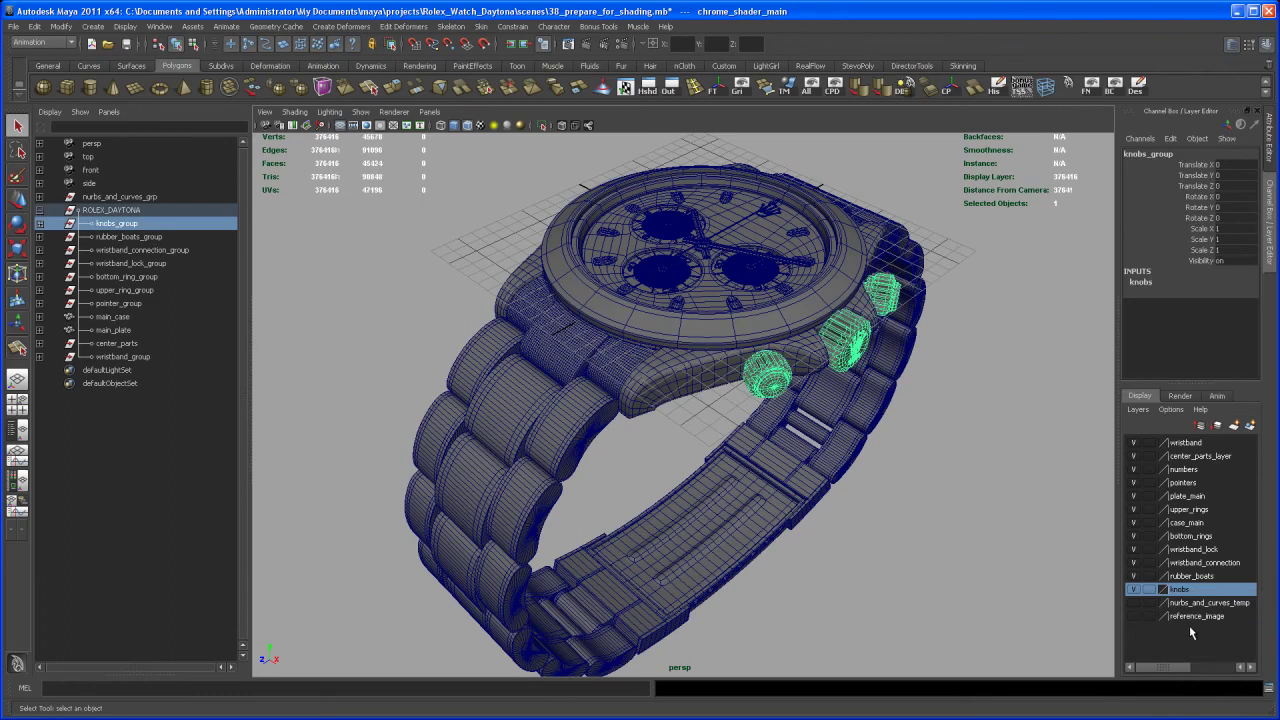
pyautogui.keyDown('alt'); pyautogui.moveTo(932, 450); pyautogui.dragTo(795, 457); pyautogui.keyUp('alt')
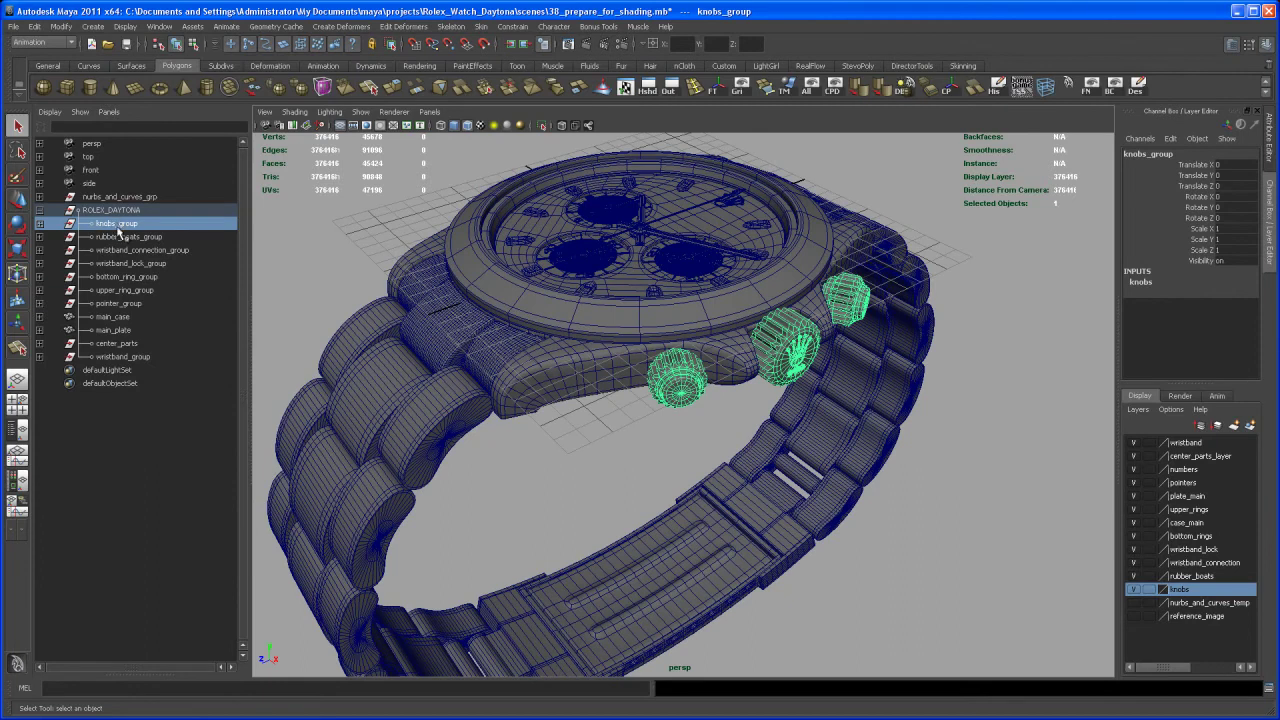
pyautogui.rightClick(795, 350)
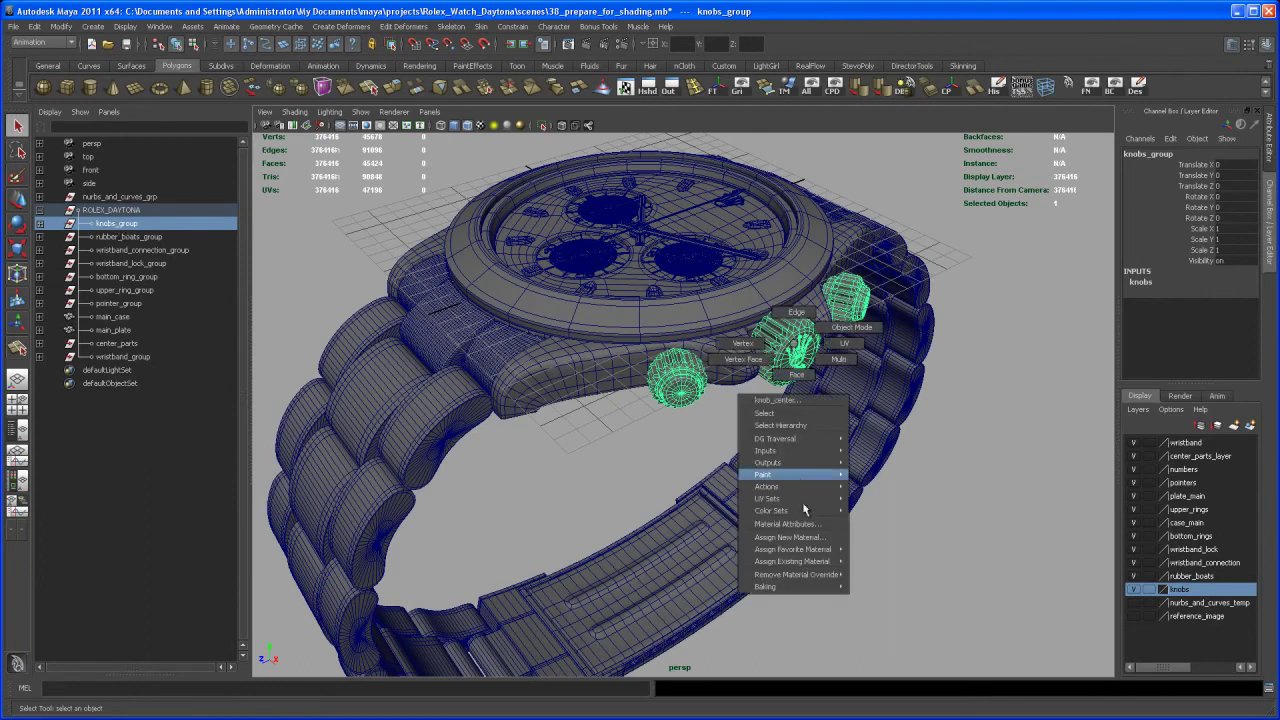
pyautogui.moveTo(811, 567)
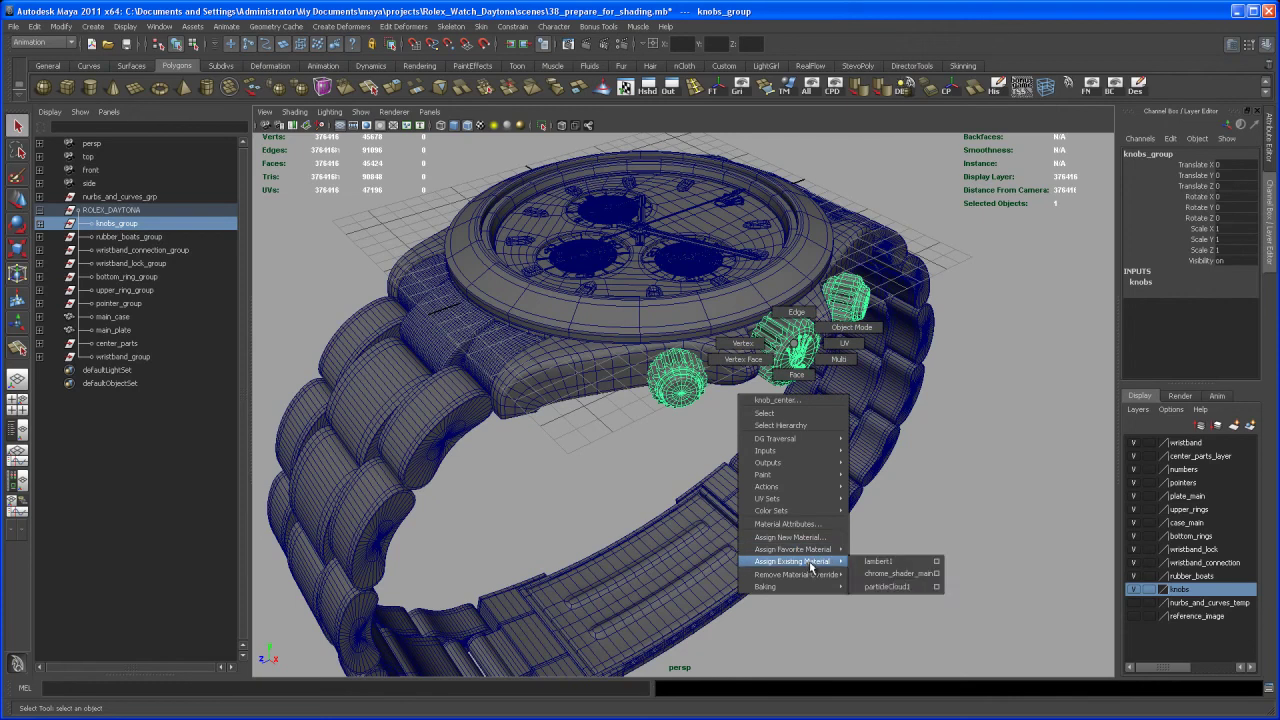
pyautogui.click(886, 574)
pyautogui.click(956, 470)
pyautogui.keyDown('alt'); pyautogui.moveTo(958, 486); pyautogui.dragTo(815, 400); pyautogui.keyUp('alt')
pyautogui.click(1133, 589)
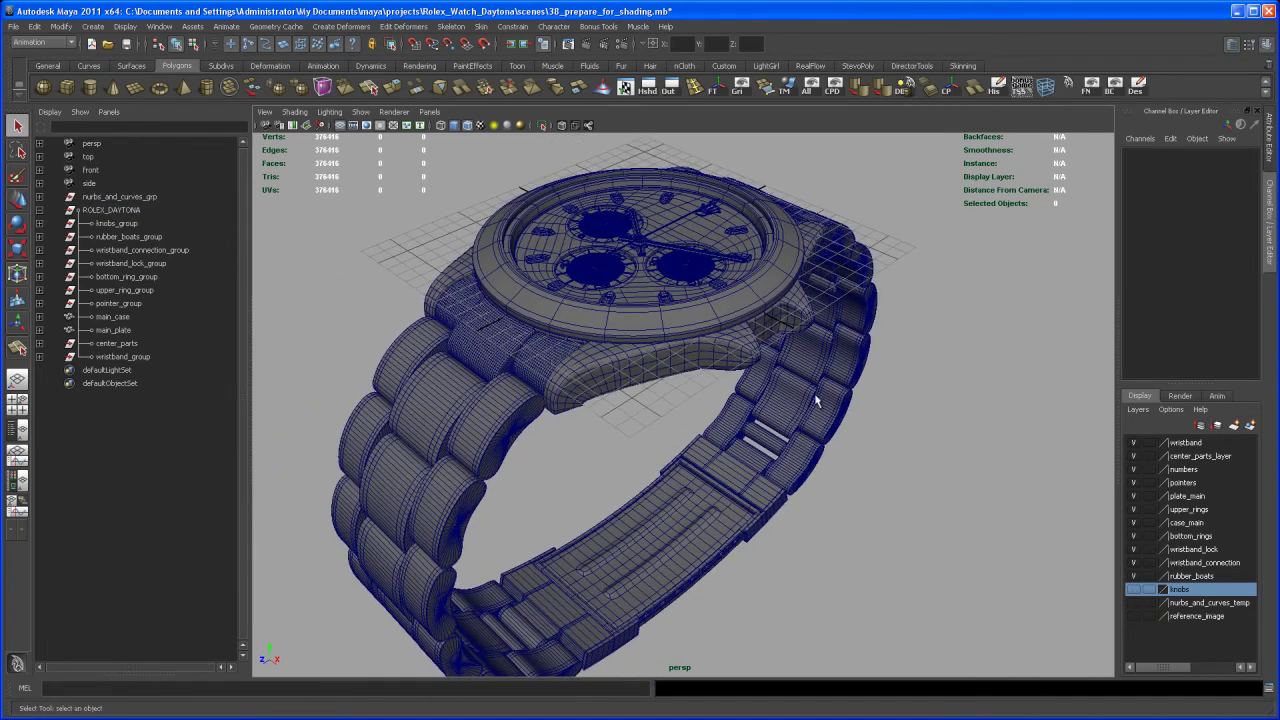
# Assign the existing chrome_shader_main material to the main case on the case_main layer, and hide that layer.
pyautogui.click(1187, 523)
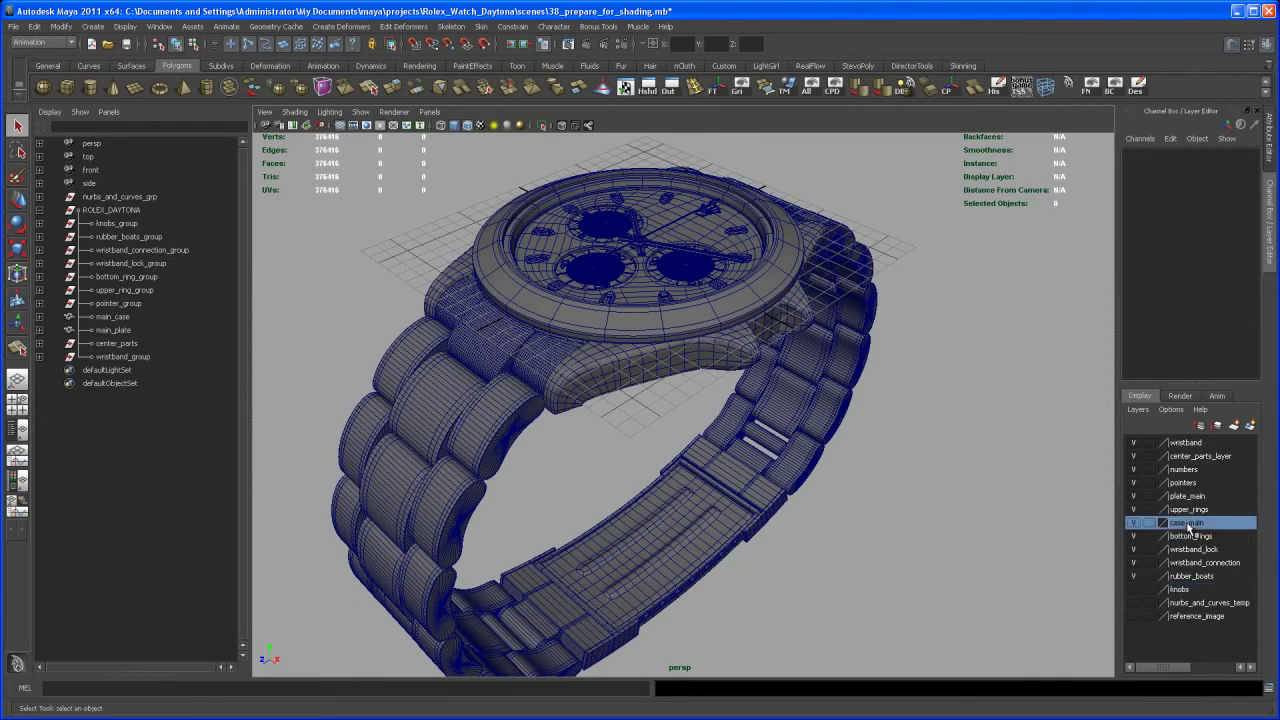
pyautogui.rightClick(1187, 525)
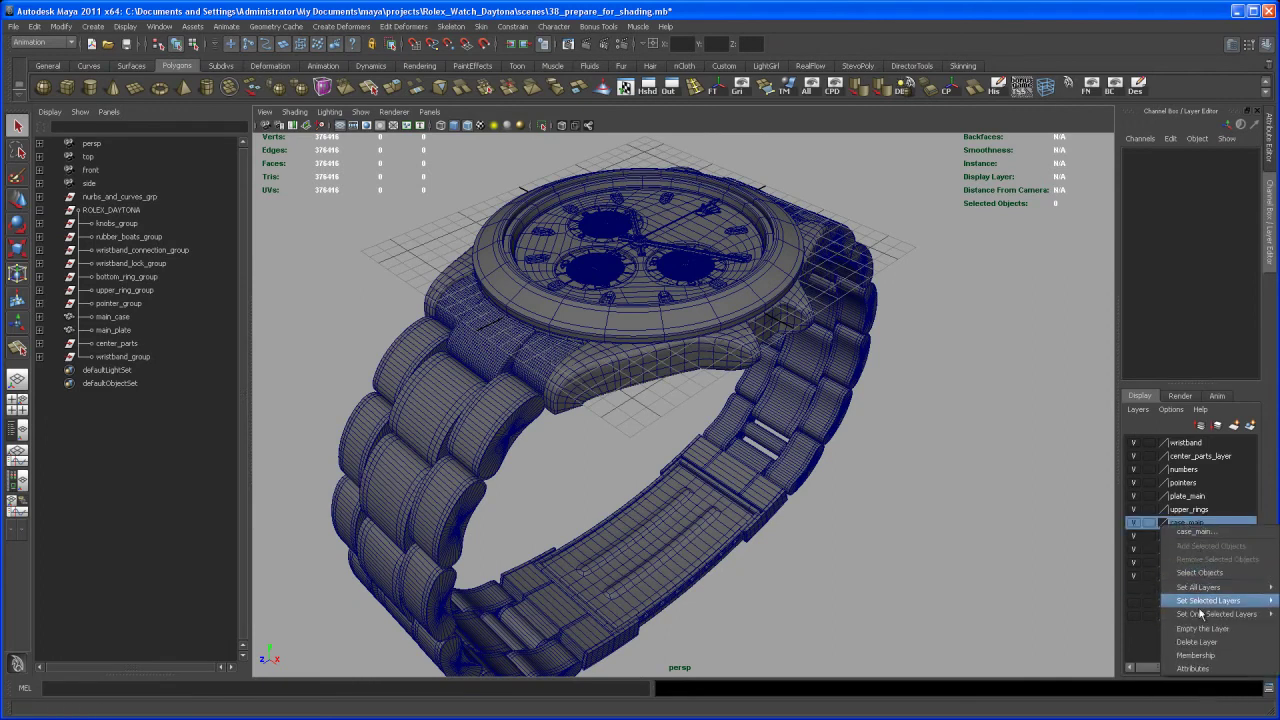
pyautogui.click(1200, 572)
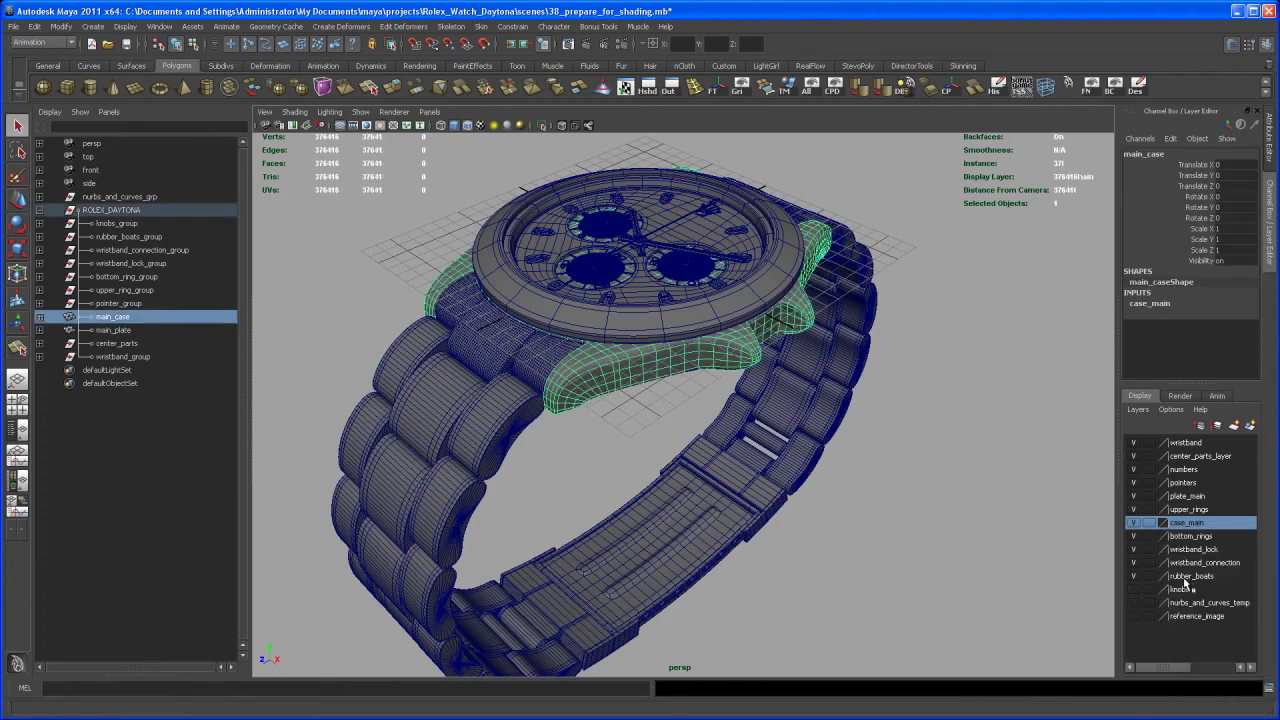
pyautogui.keyDown('alt'); pyautogui.moveTo(879, 488); pyautogui.dragTo(773, 413); pyautogui.keyUp('alt')
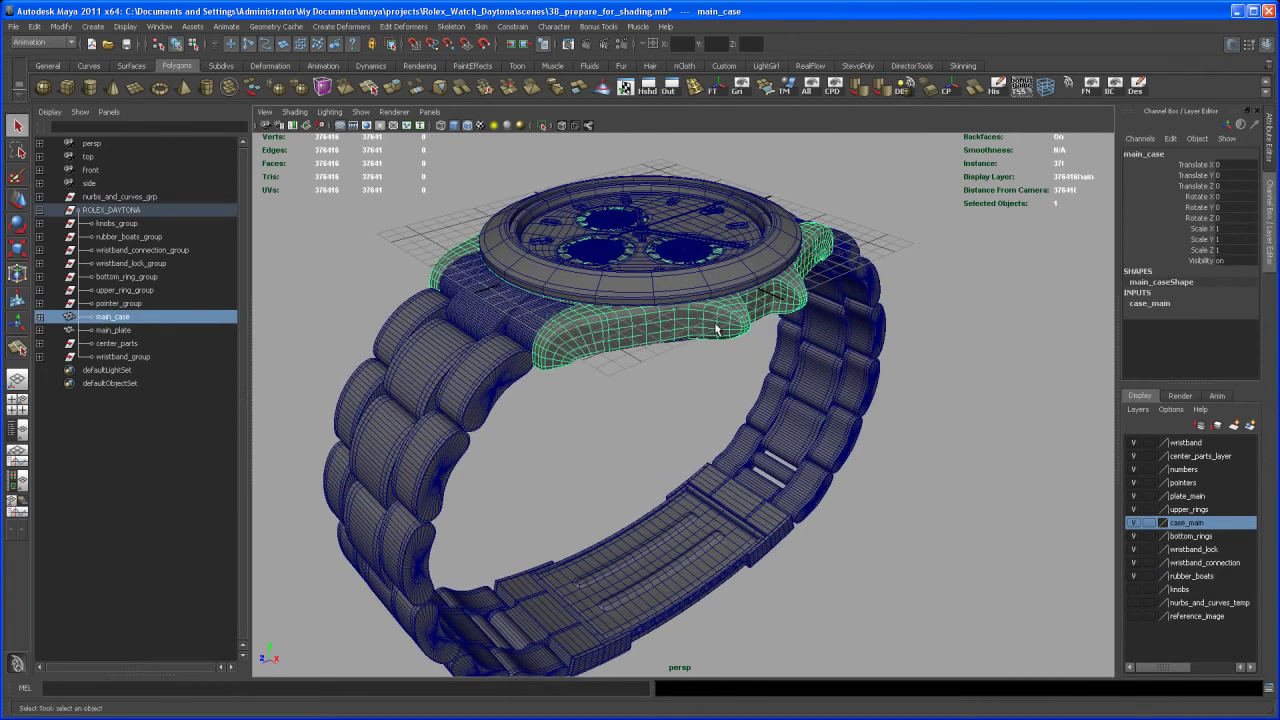
pyautogui.moveTo(718, 322); pyautogui.dragTo(817, 551, button='right')
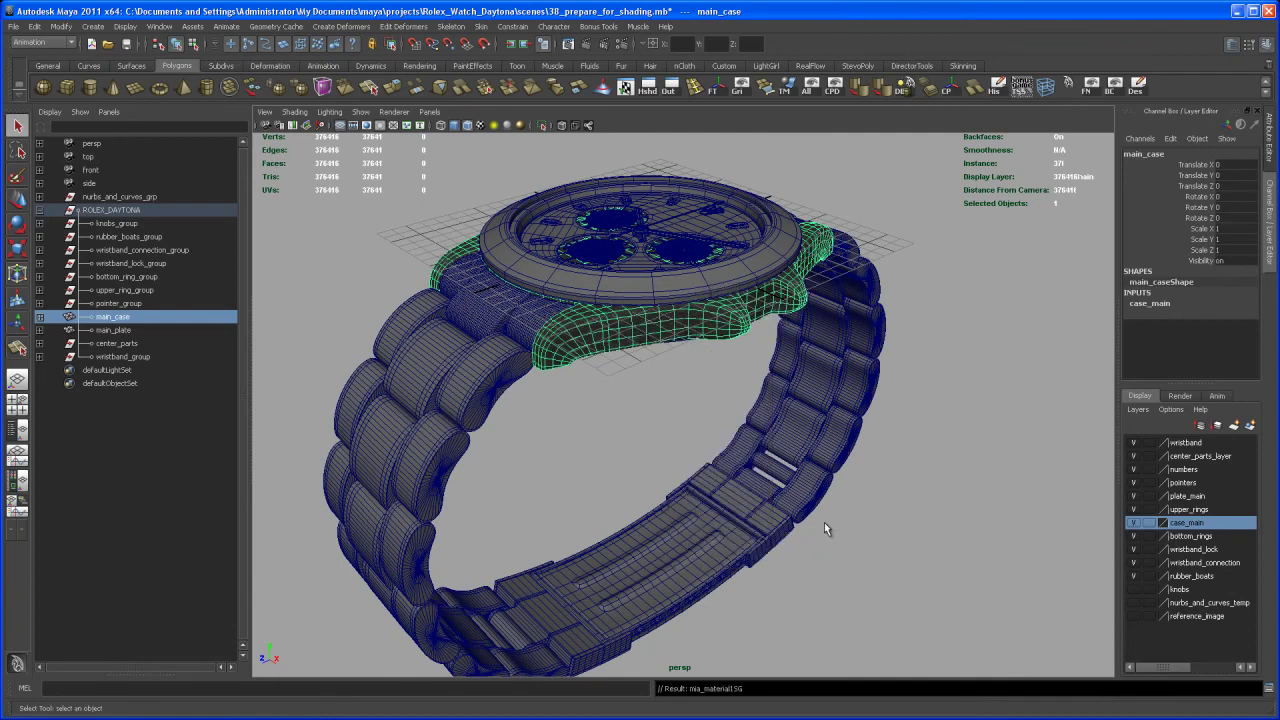
pyautogui.click(1135, 523)
# Assign the existing chrome_shader_main material to the bottom ring objects under the watch case, and hide the bottom_rings layer.
pyautogui.keyDown('alt'); pyautogui.moveTo(871, 536); pyautogui.dragTo(697, 529); pyautogui.keyUp('alt')
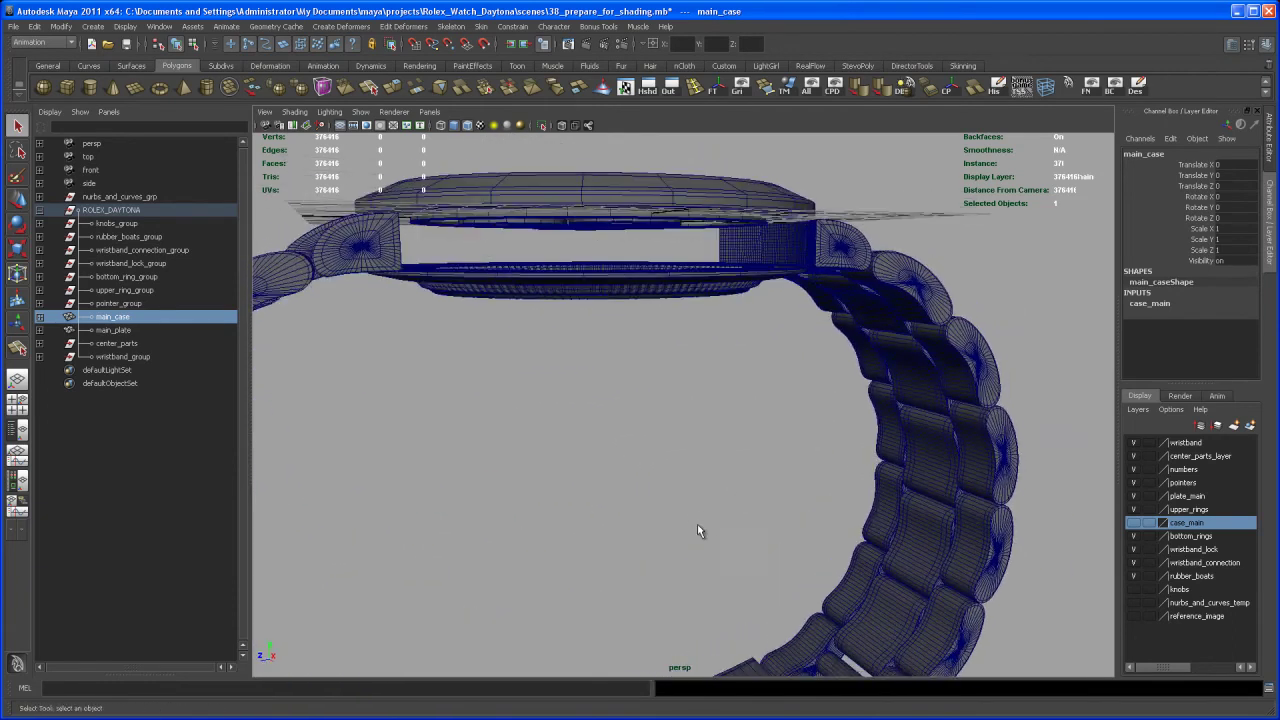
pyautogui.click(583, 262)
pyautogui.keyDown('alt'); pyautogui.moveTo(603, 354); pyautogui.dragTo(586, 368); pyautogui.keyUp('alt')
pyautogui.keyDown('alt'); pyautogui.moveTo(624, 308); pyautogui.dragTo(626, 328); pyautogui.keyUp('alt')
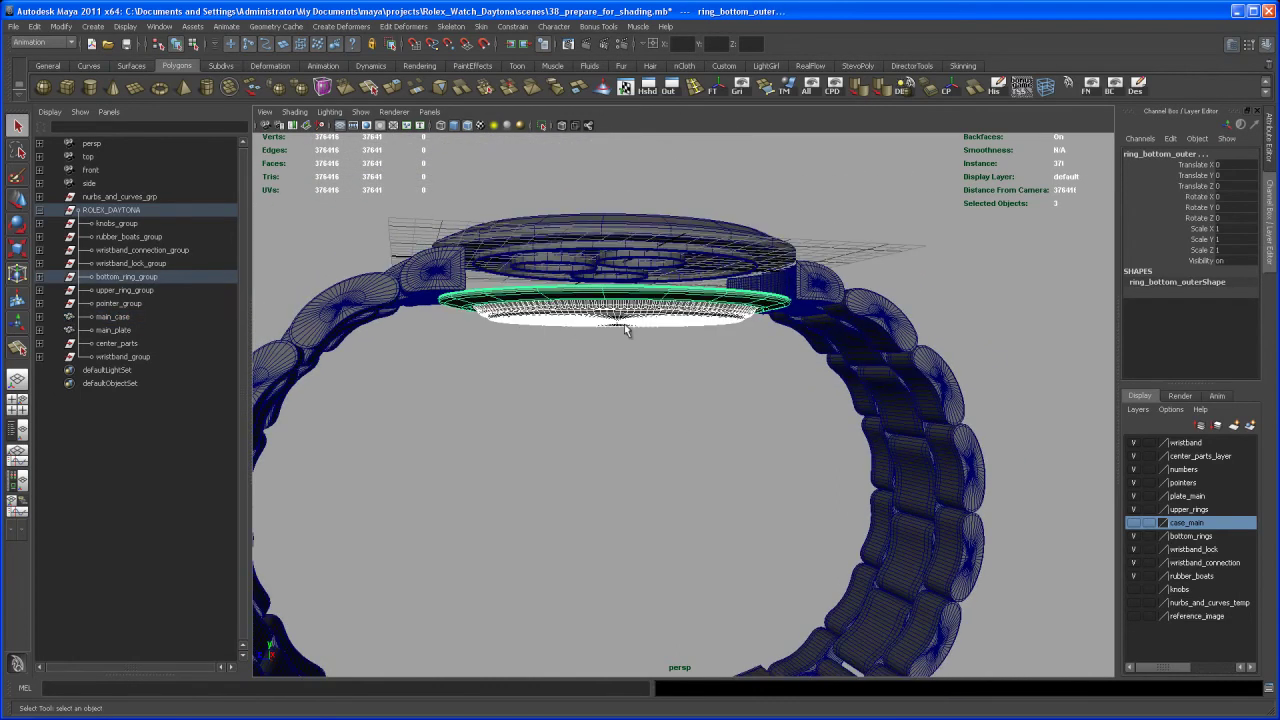
pyautogui.rightClick(637, 313)
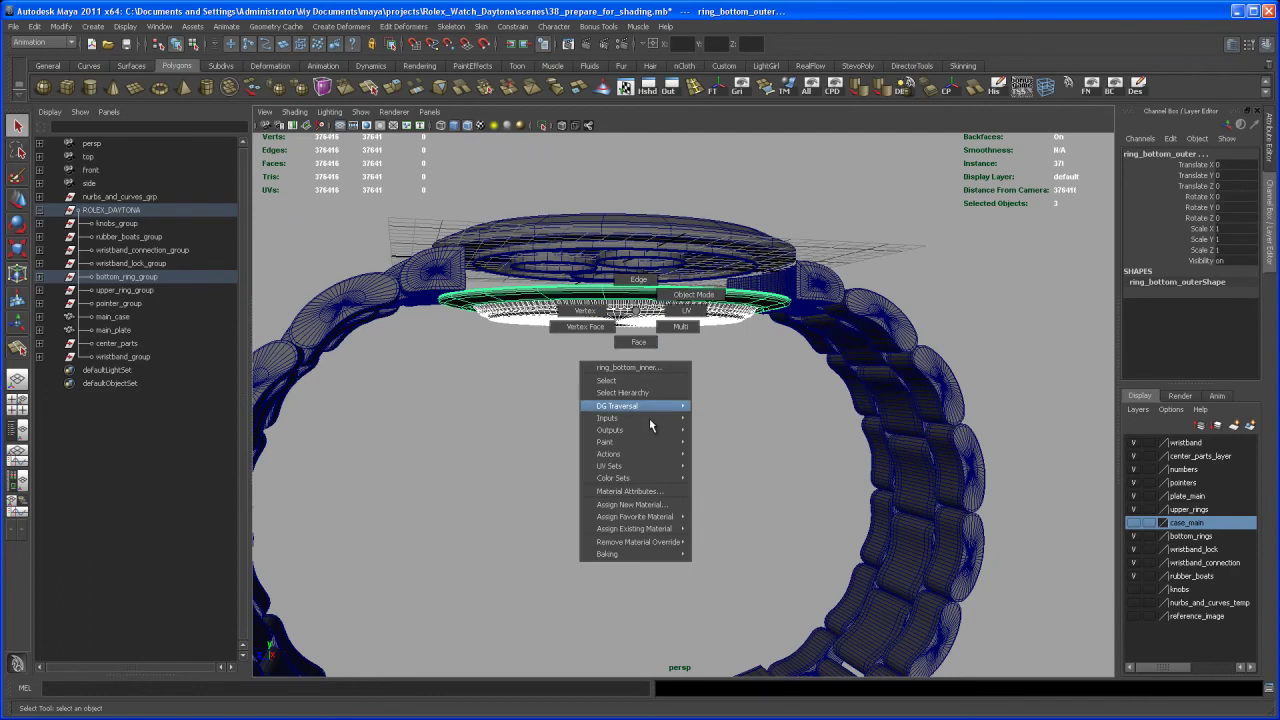
pyautogui.moveTo(652, 528)
pyautogui.click(729, 541)
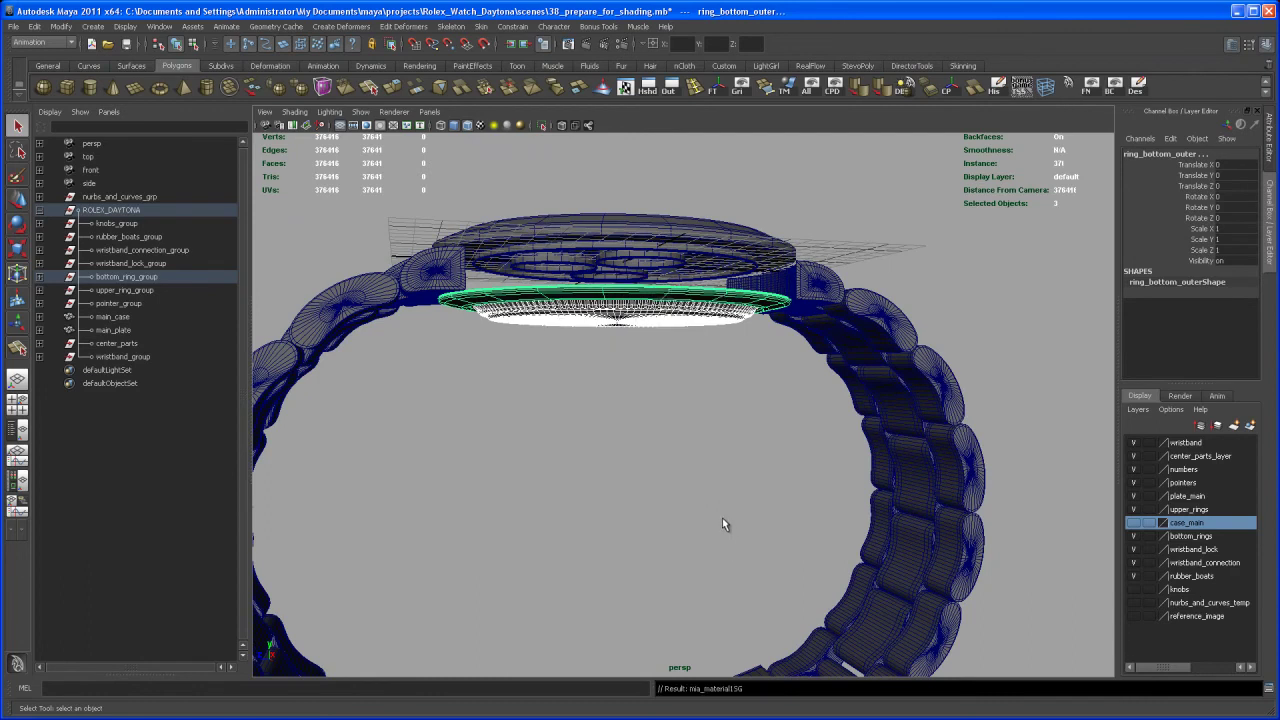
pyautogui.keyDown('alt'); pyautogui.moveTo(722, 518); pyautogui.dragTo(881, 496); pyautogui.keyUp('alt')
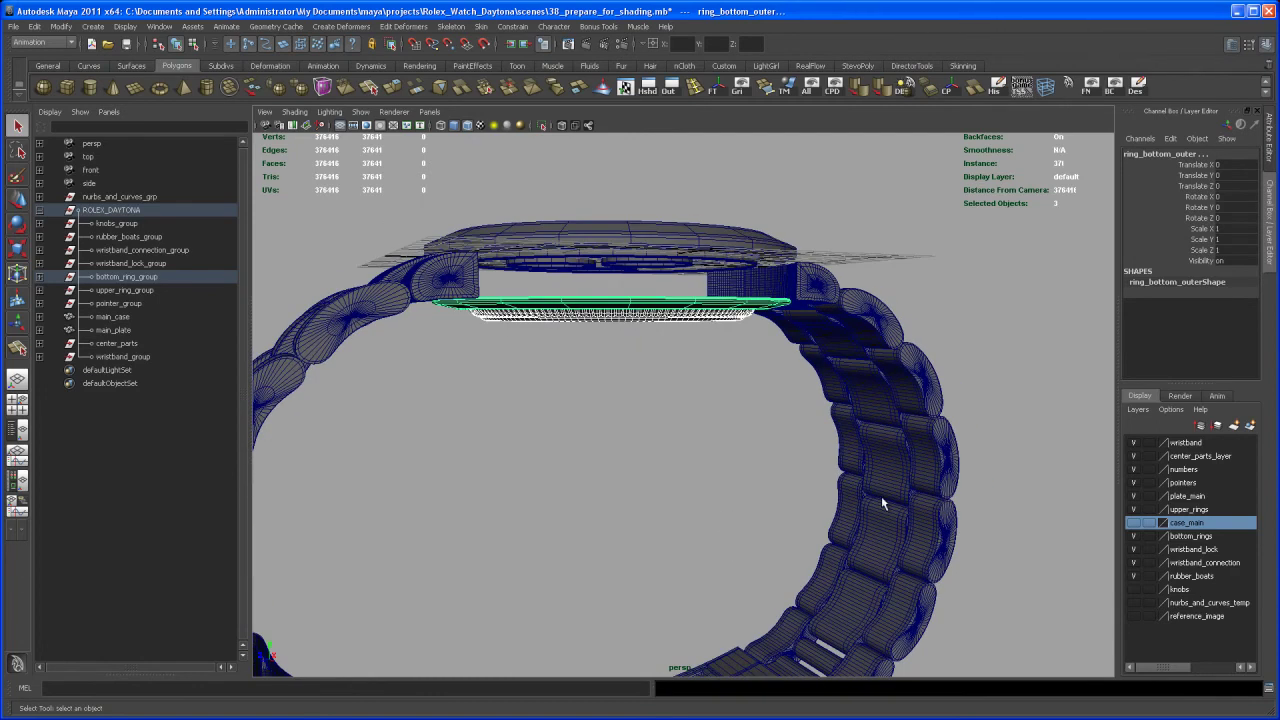
pyautogui.click(1133, 536)
# Assign the existing chrome_shader_main material to all objects of the wristband_lock layer, and hide that layer.
pyautogui.keyDown('alt'); pyautogui.moveTo(963, 530); pyautogui.dragTo(753, 452); pyautogui.keyUp('alt')
pyautogui.keyDown('alt'); pyautogui.moveTo(753, 452); pyautogui.dragTo(700, 457, button='right'); pyautogui.keyUp('alt')
pyautogui.keyDown('alt'); pyautogui.moveTo(700, 457); pyautogui.dragTo(745, 489); pyautogui.keyUp('alt')
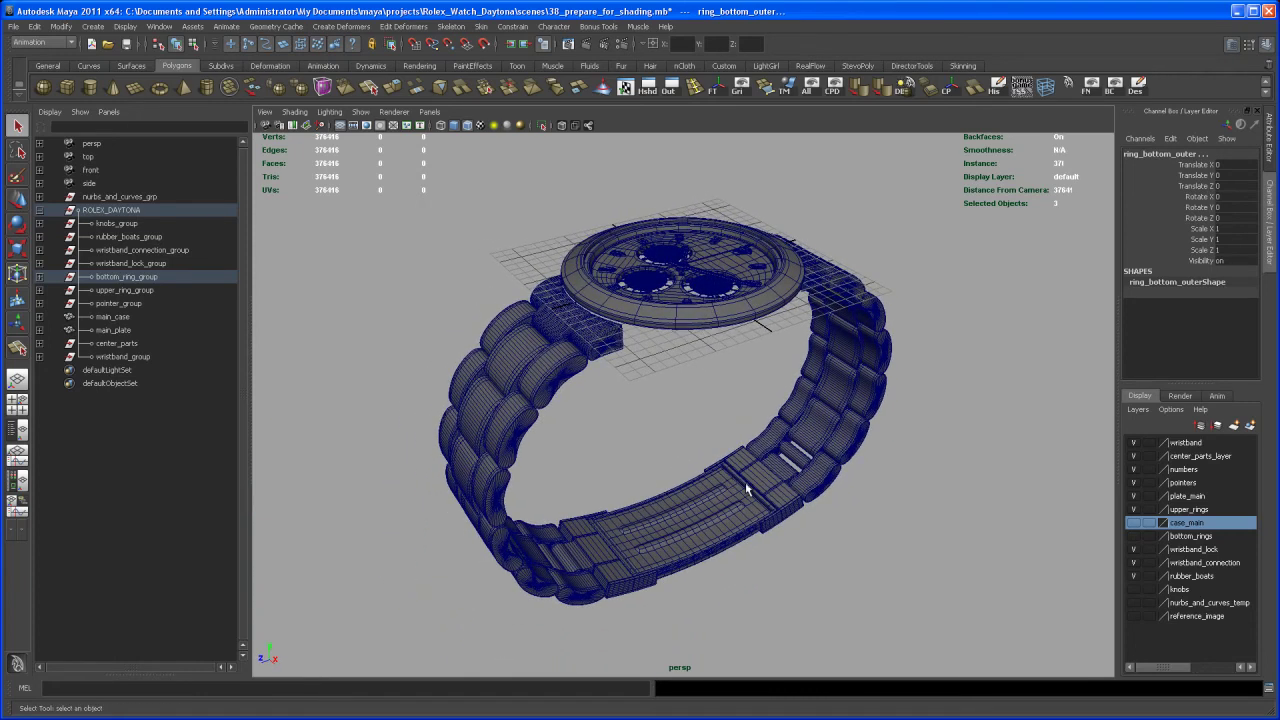
pyautogui.click(1185, 553)
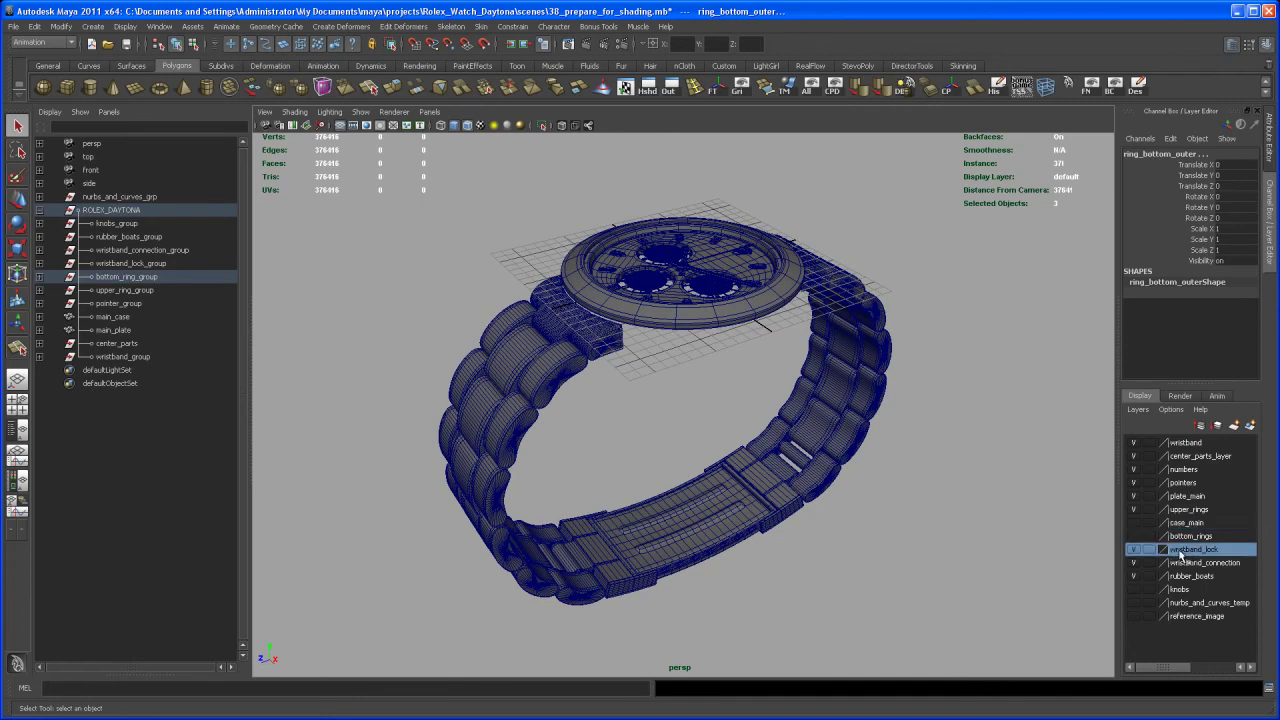
pyautogui.rightClick(1185, 553)
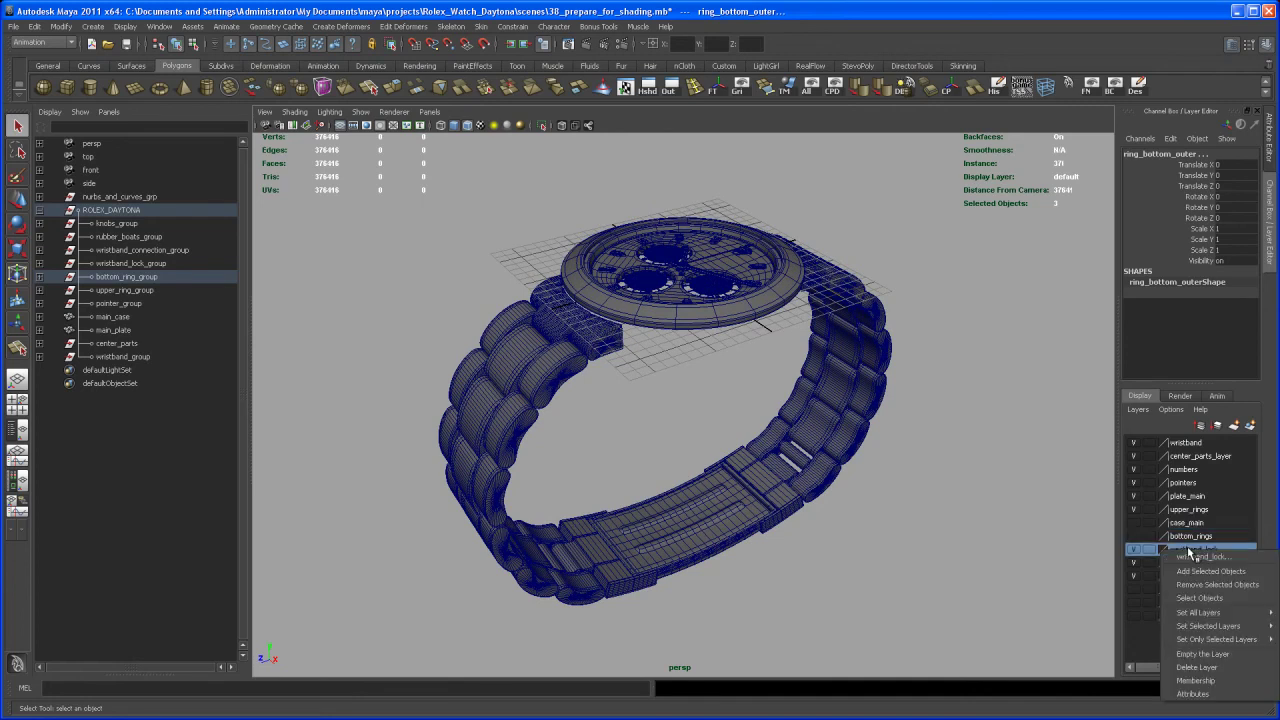
pyautogui.click(1197, 598)
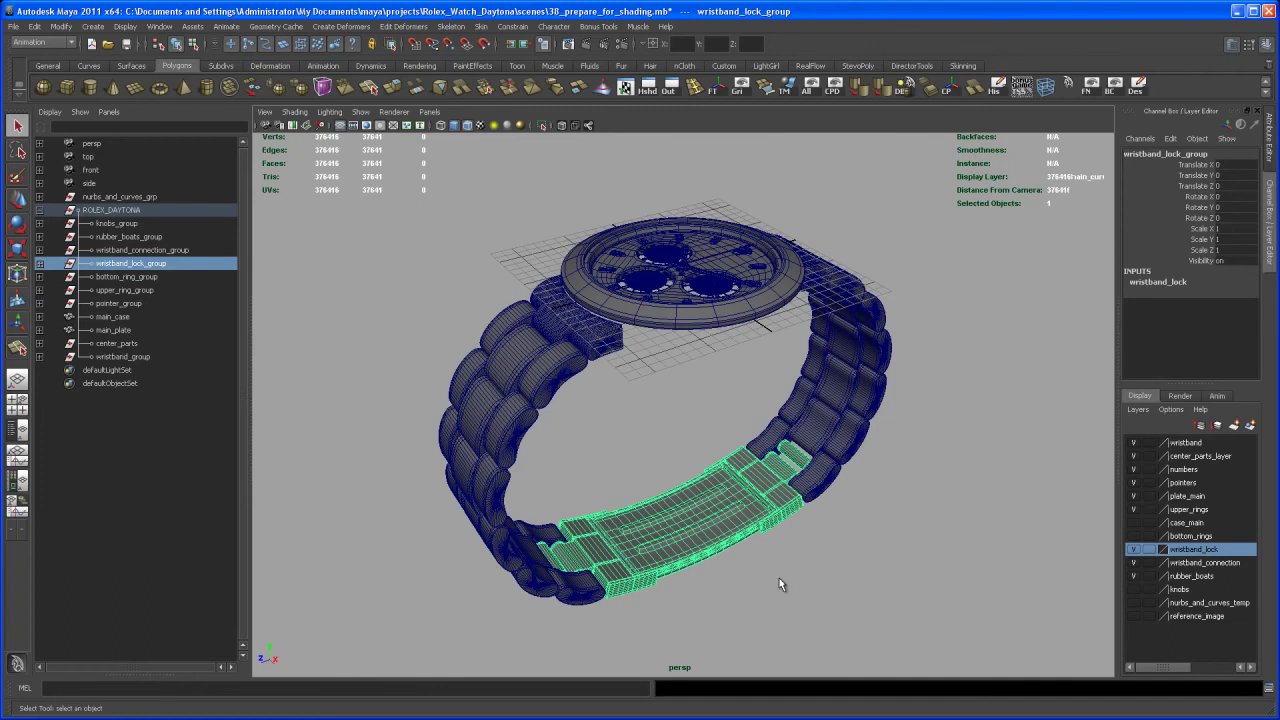
pyautogui.keyDown('alt'); pyautogui.moveTo(779, 578); pyautogui.dragTo(746, 583); pyautogui.keyUp('alt')
pyautogui.keyDown('alt'); pyautogui.moveTo(746, 583); pyautogui.dragTo(760, 562, button='middle'); pyautogui.keyUp('alt')
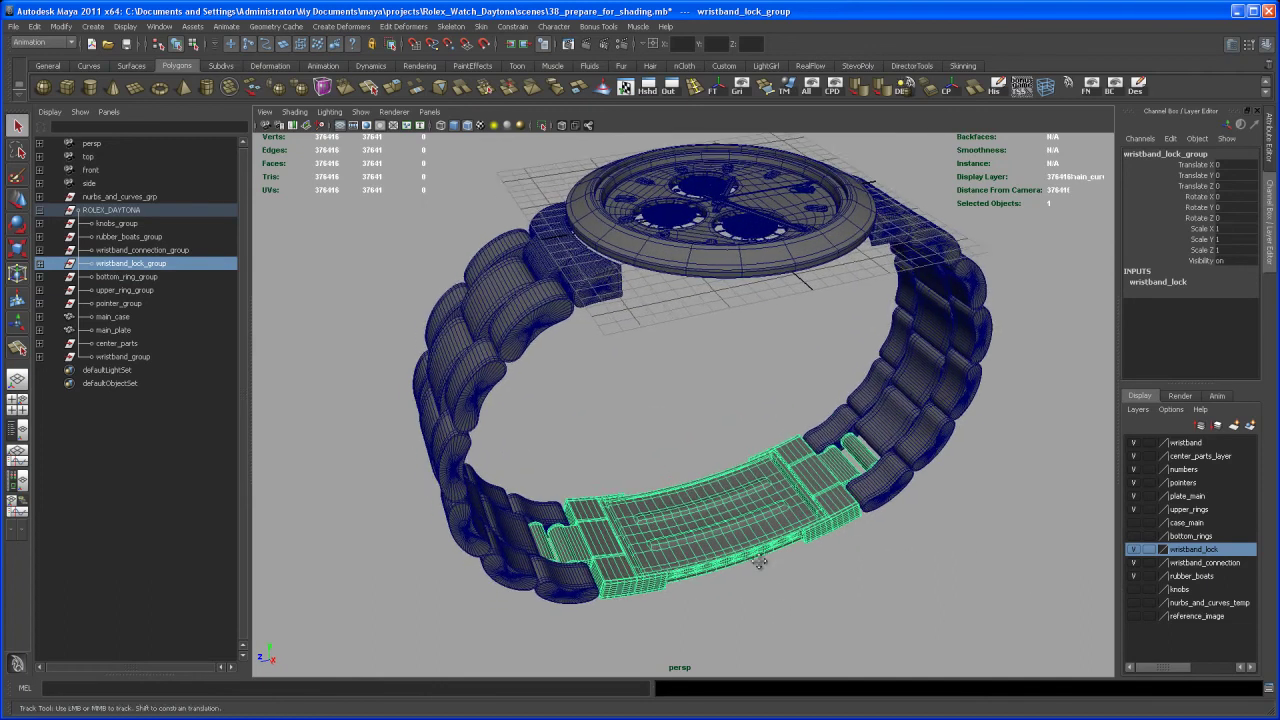
pyautogui.keyDown('alt'); pyautogui.moveTo(760, 562); pyautogui.dragTo(766, 552); pyautogui.keyUp('alt')
pyautogui.rightClick(768, 492)
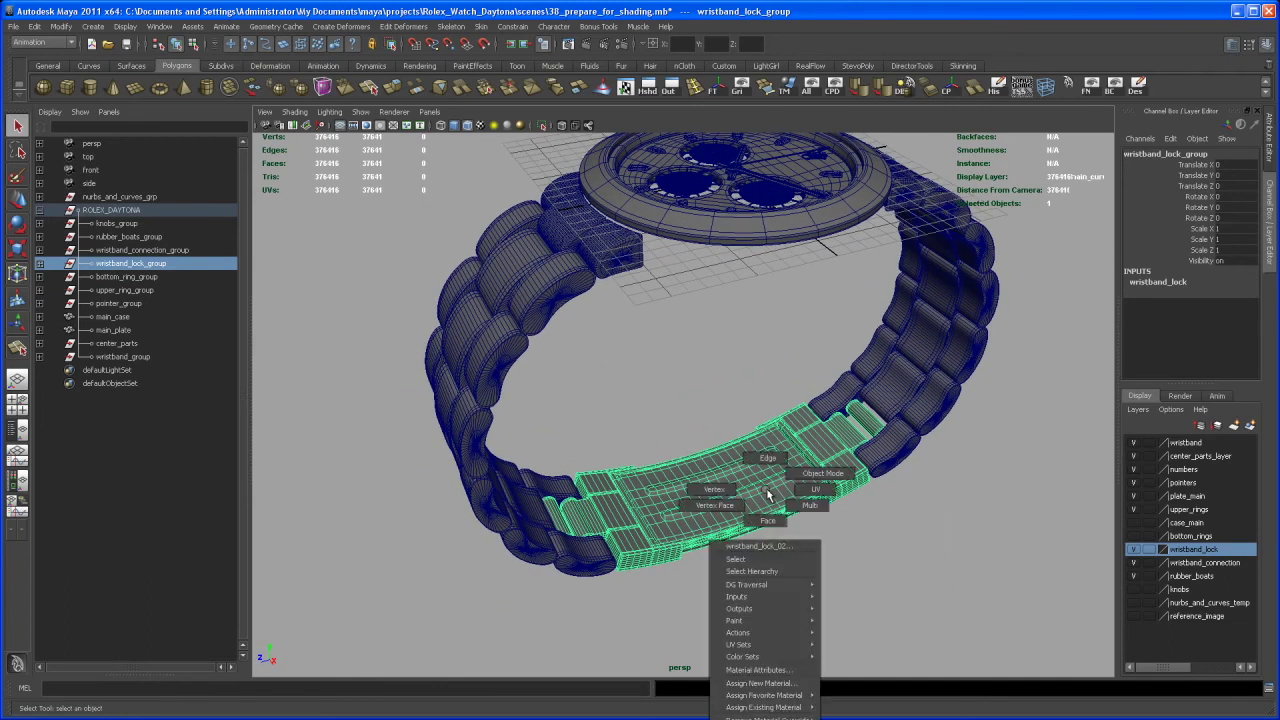
pyautogui.click(790, 656)
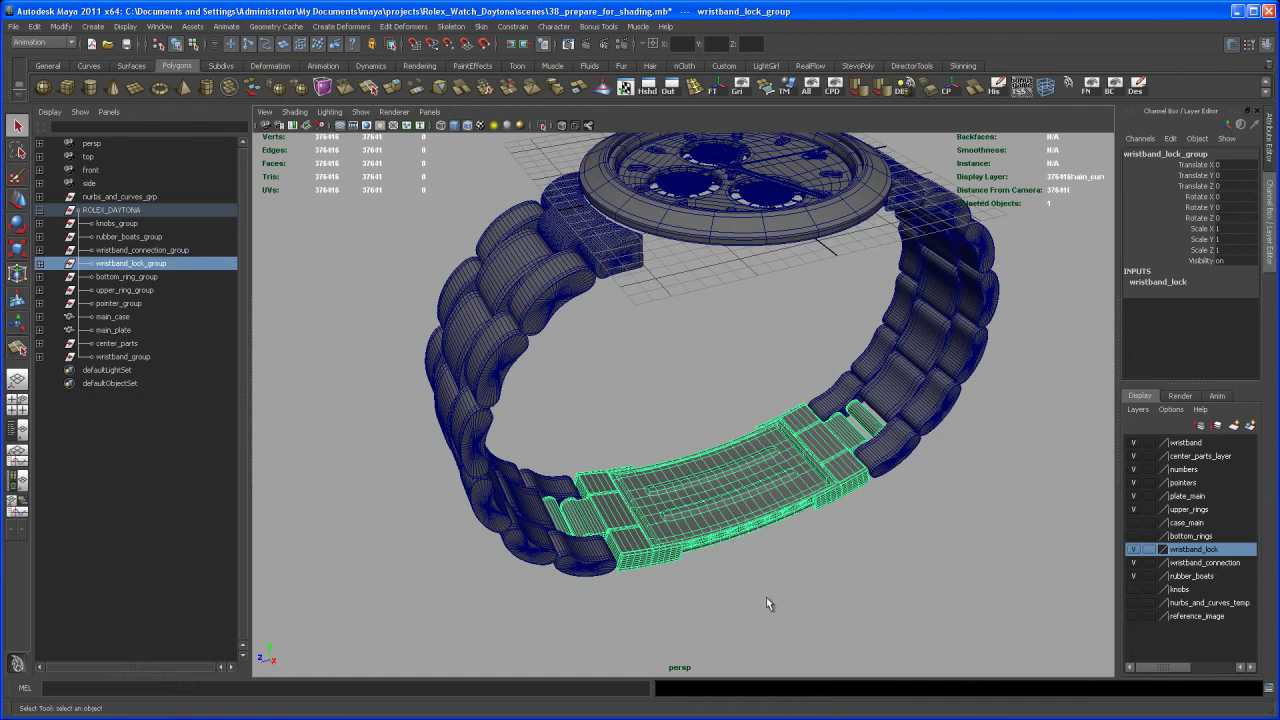
pyautogui.rightClick(755, 500)
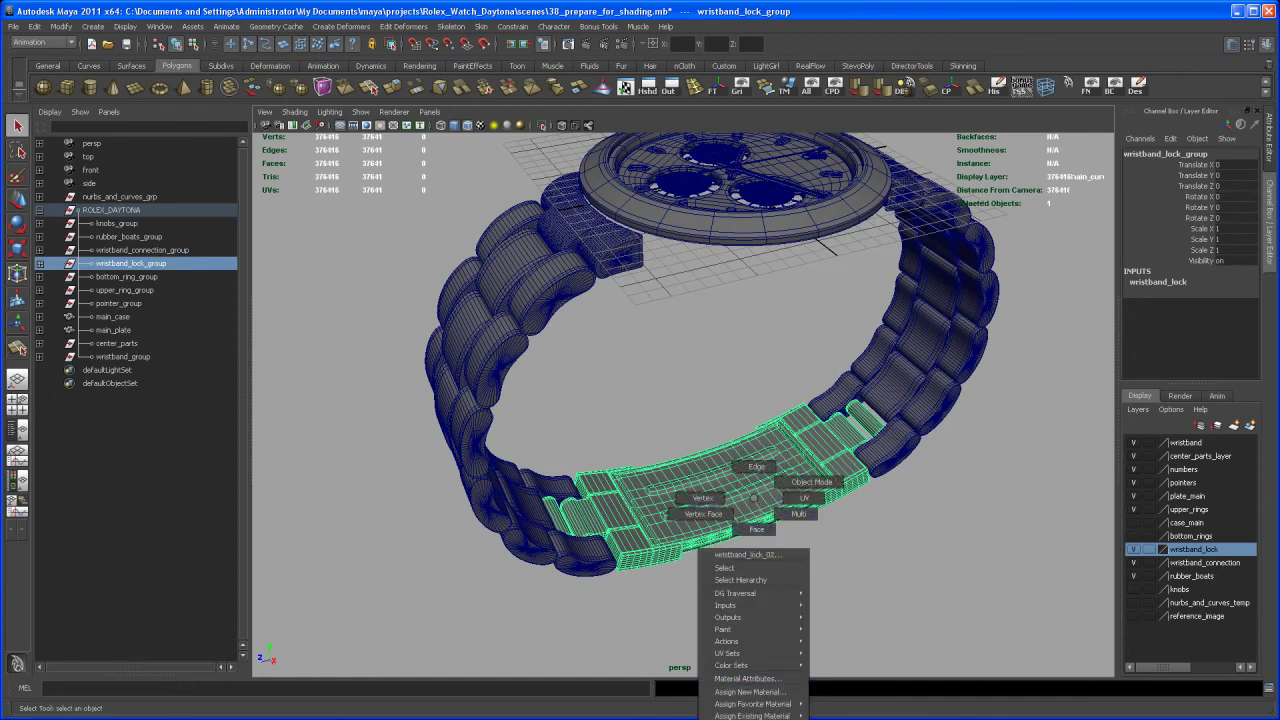
pyautogui.moveTo(790, 716)
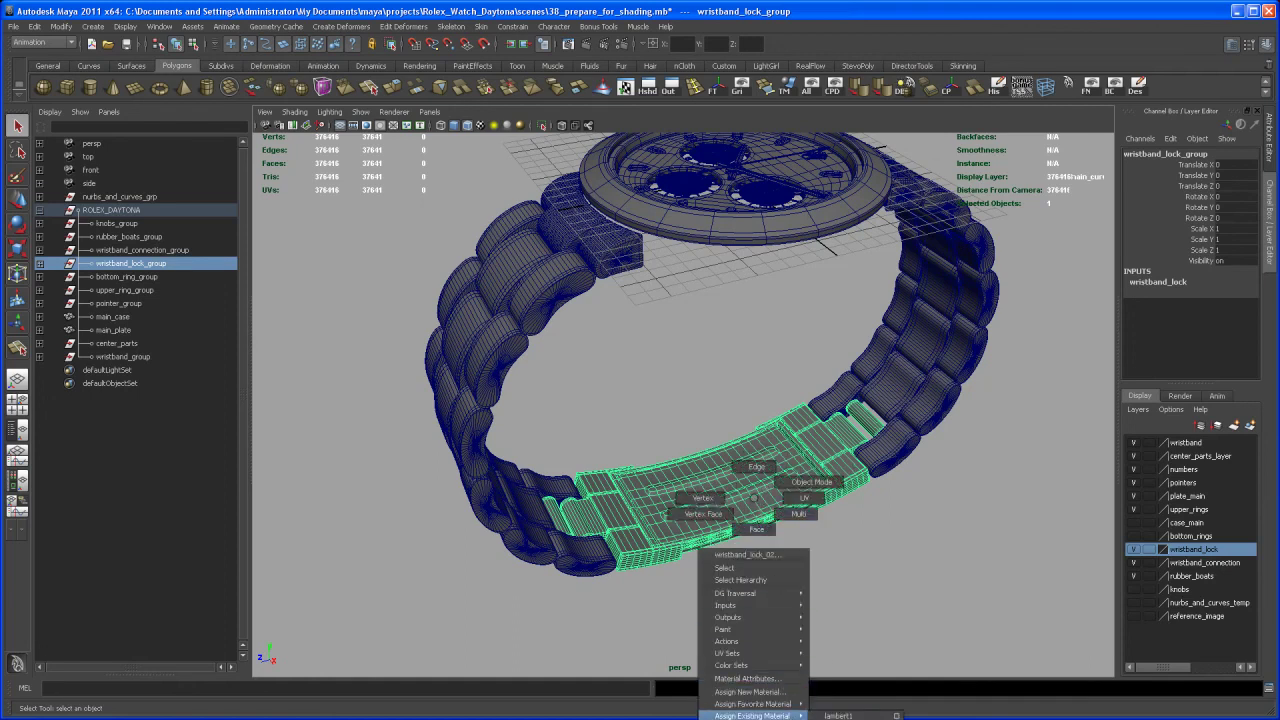
pyautogui.click(850, 716)
pyautogui.click(1133, 549)
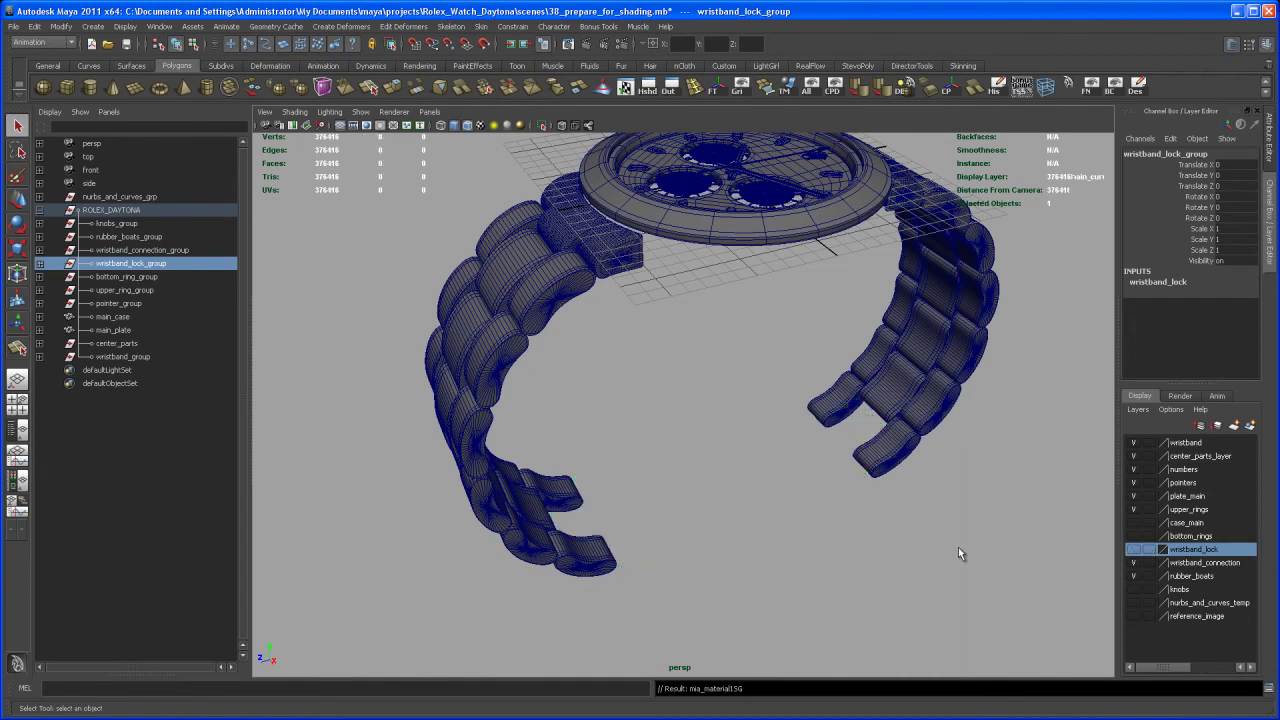
pyautogui.keyDown('alt'); pyautogui.moveTo(960, 549); pyautogui.dragTo(814, 572); pyautogui.keyUp('alt')
pyautogui.moveTo(814, 572)
pyautogui.keyDown('alt'); pyautogui.mouseDown(button='right')
pyautogui.moveTo(826, 609)
pyautogui.moveTo(823, 594)
pyautogui.mouseUp(button='right'); pyautogui.keyUp('alt')
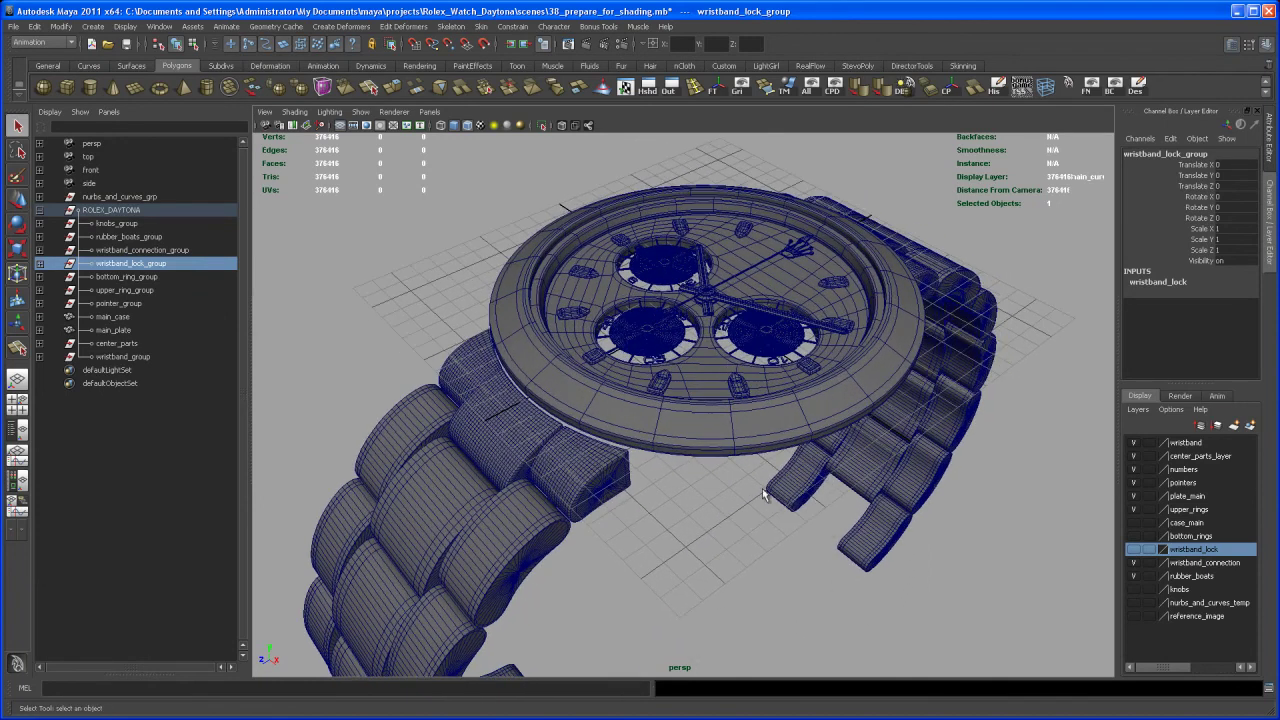